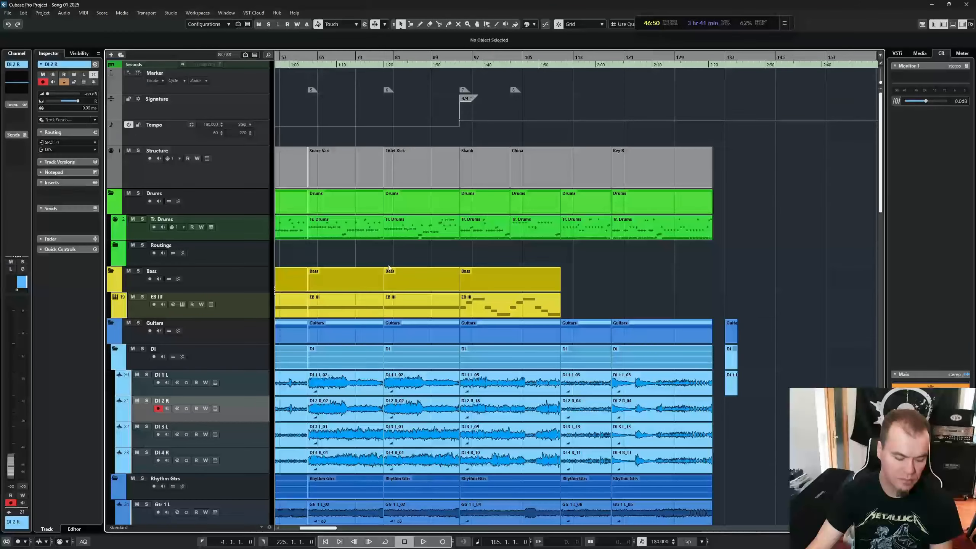
- Review the playback start mode options and close them without choosing one
left_click(175, 13)
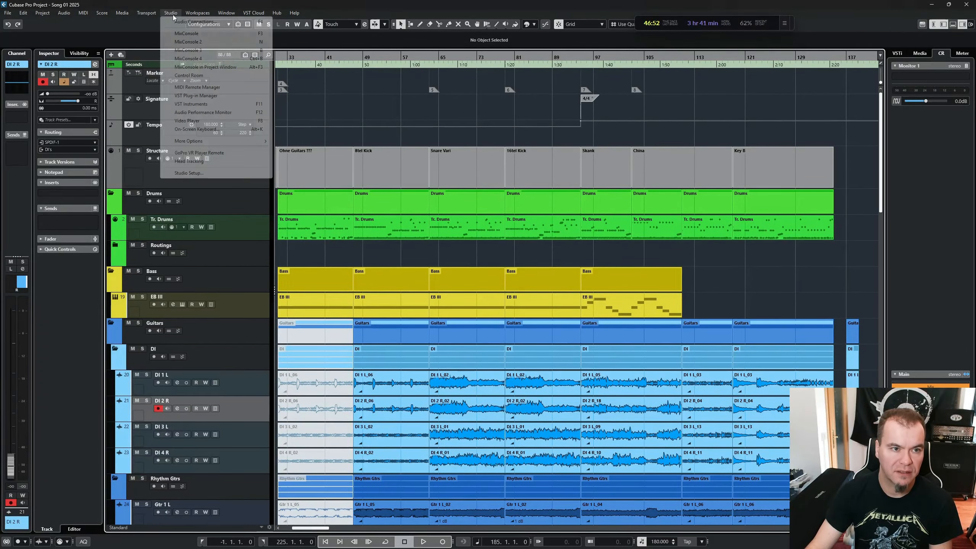
mouse_move(146, 12)
mouse_move(223, 43)
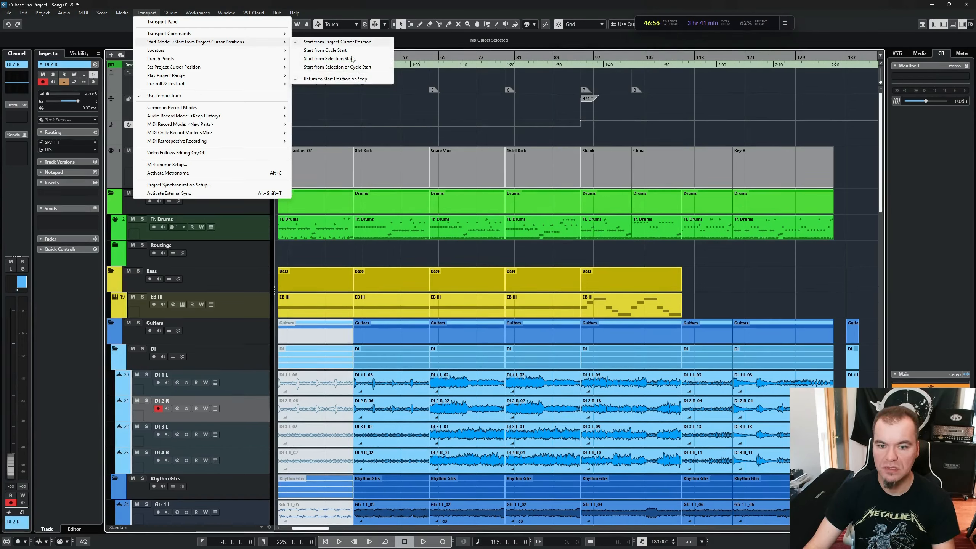
left_click(768, 277)
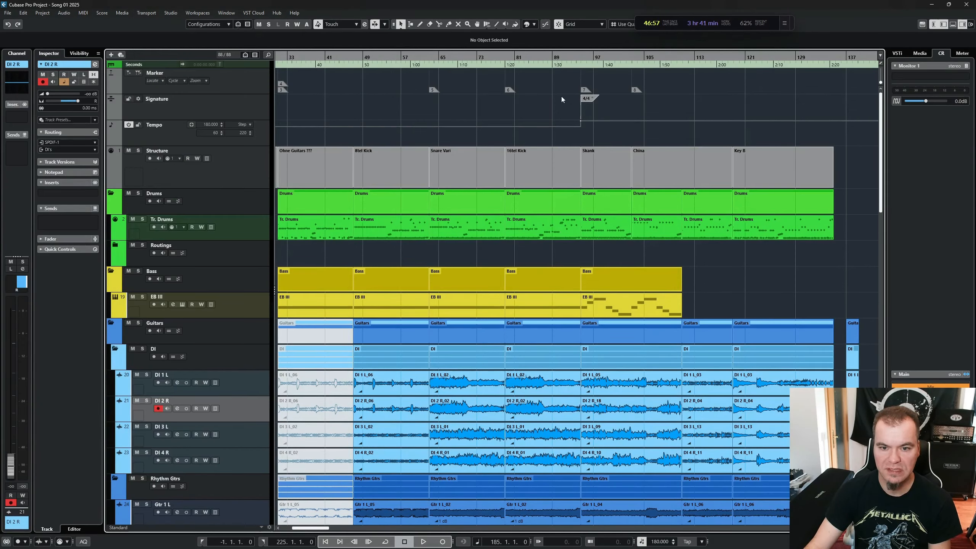
- Place the project cursor at bar 73 and select the Tr. Drums part starting at bar 103
left_click(479, 57)
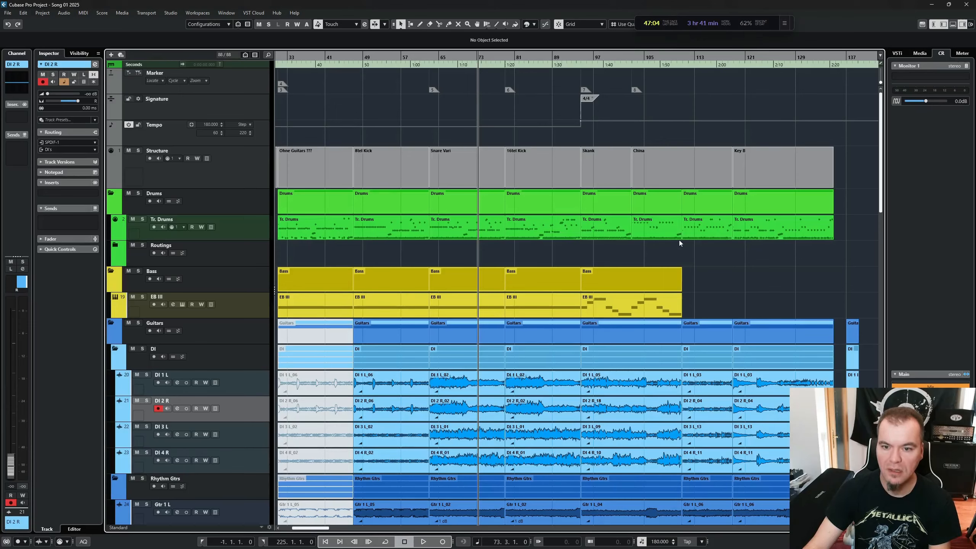
left_click(647, 235)
key("space")
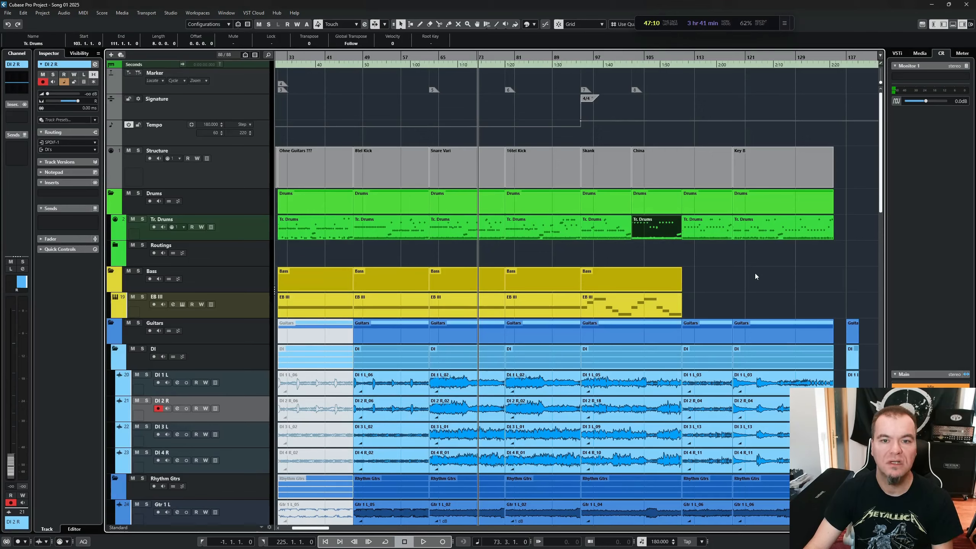
- Place the project cursor at bar 89, rewind towards bar 73, and wind forward and back once more
left_click(554, 57)
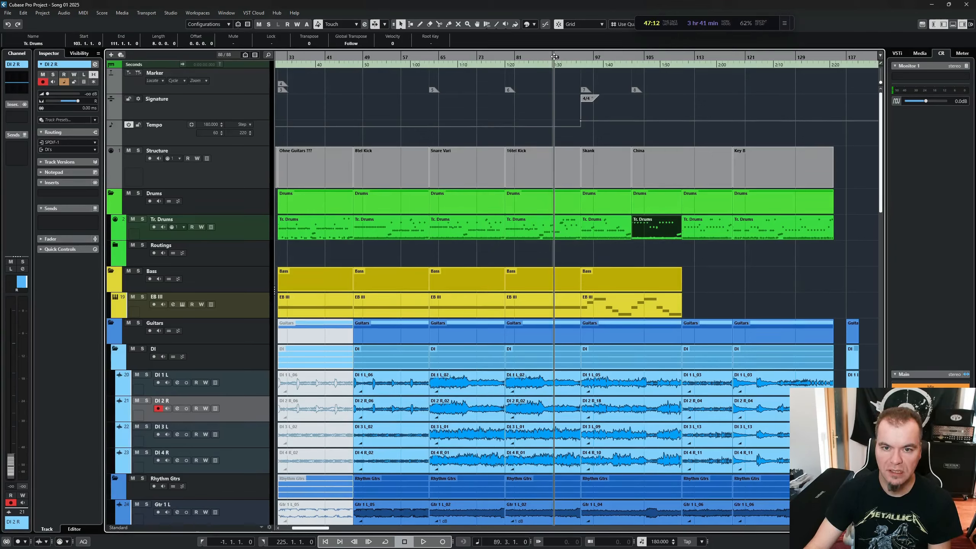
key("KP_Subtract")
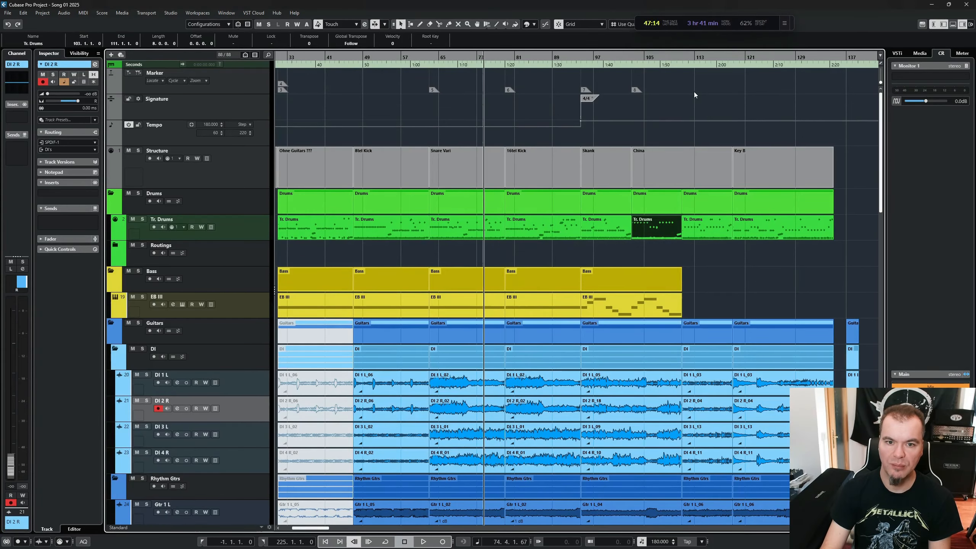
key("KP_Add")
key("KP_Subtract")
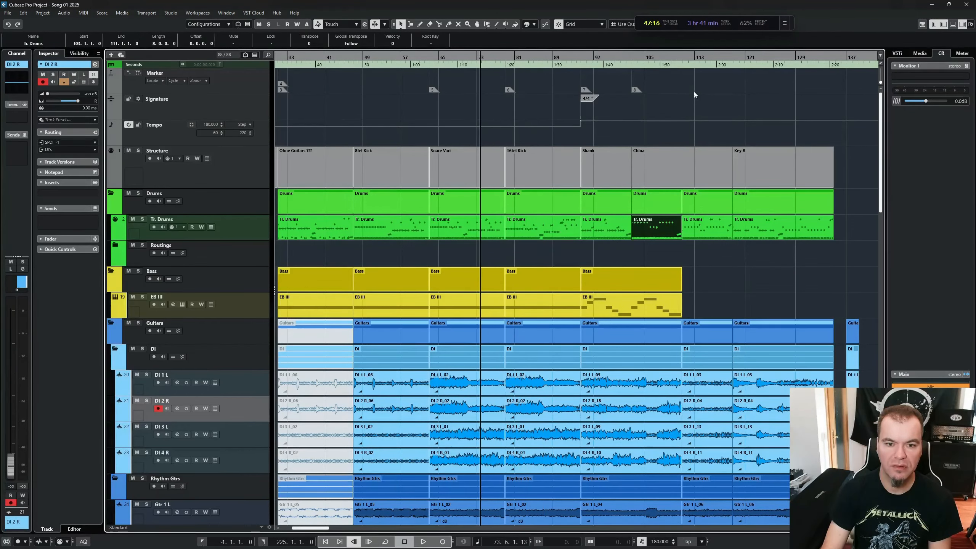
- Nudge the project cursor back and forth in small steps around bars 71 to 73, and clear the part selection
key("ctrl+KP_Subtract")
key("ctrl+KP_Subtract")
key("ctrl+KP_Subtract")
key("ctrl+KP_Subtract")
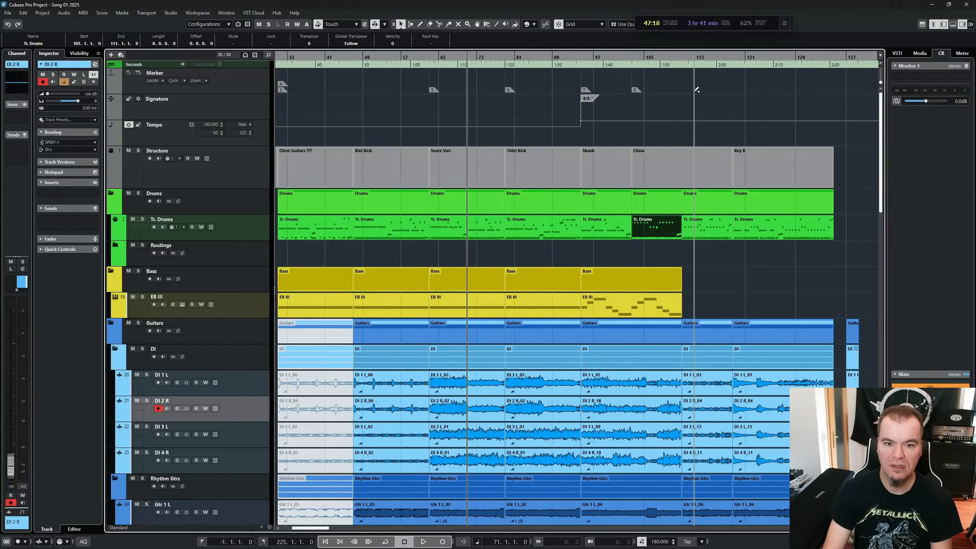
key("ctrl+KP_Add")
key("ctrl+KP_Add")
key("ctrl+KP_Add")
key("ctrl+KP_Add")
key("ctrl+KP_Add")
key("ctrl+KP_Add")
key("ctrl+KP_Add")
key("ctrl+KP_Add")
key("ctrl+KP_Add")
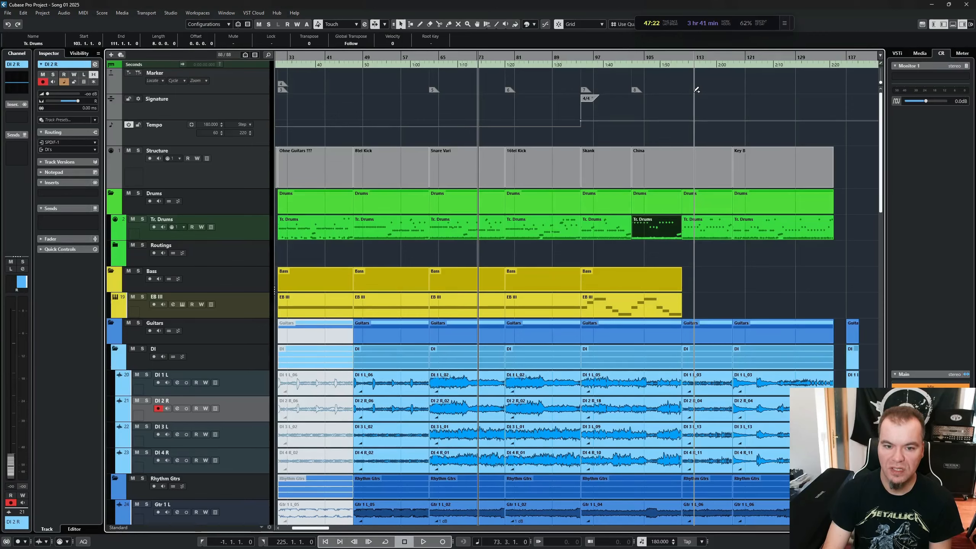
key("ctrl+KP_Subtract")
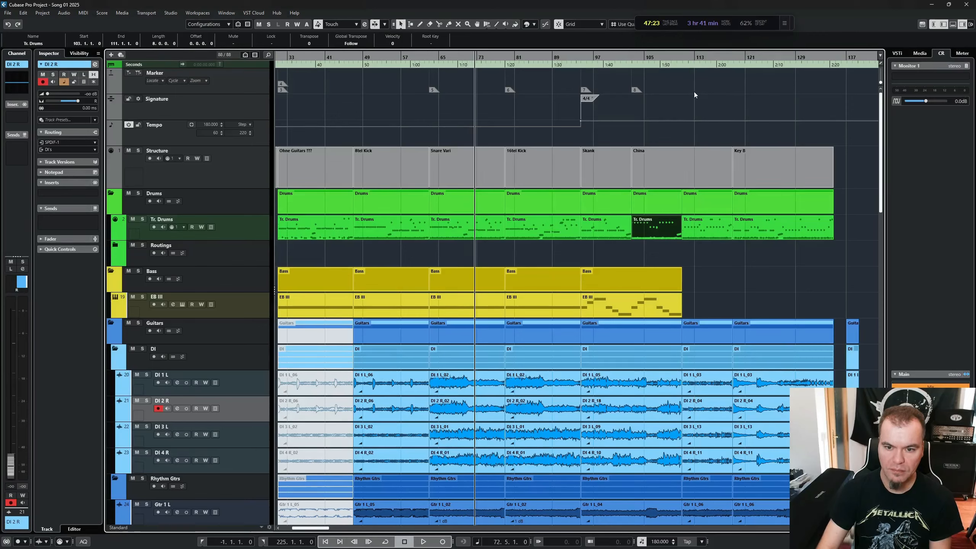
left_click(718, 253)
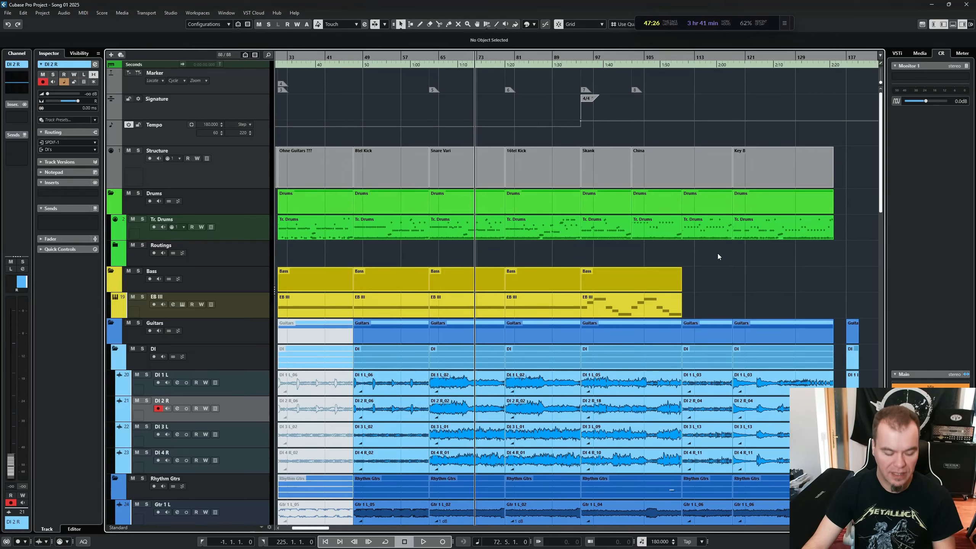
- Enable Locate when Clicked in Empty Space in the Transport preferences and confirm
key("ctrl+comma")
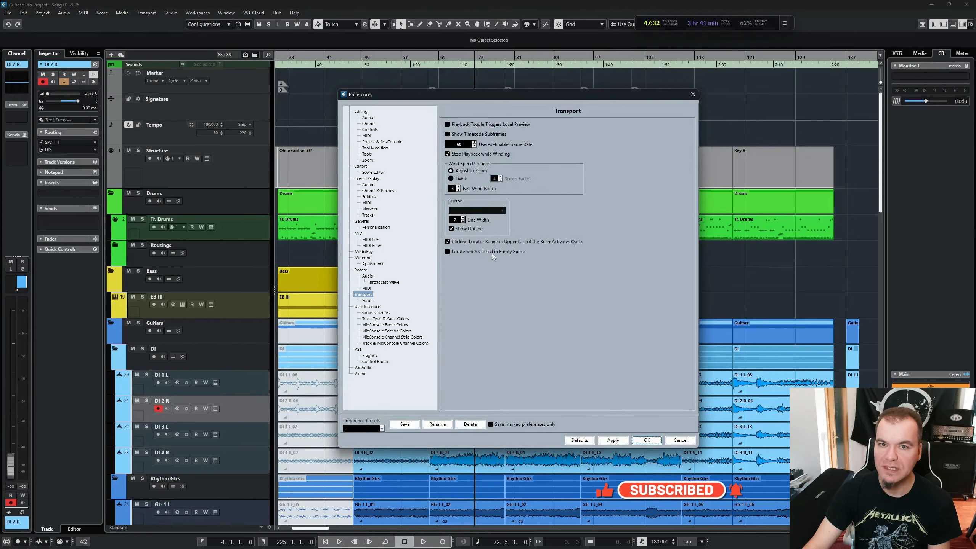
left_click(448, 252)
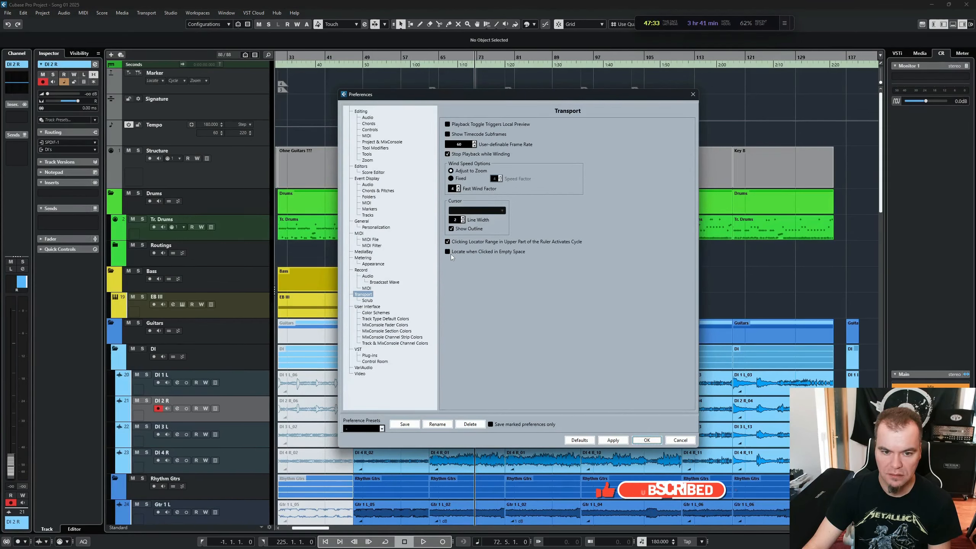
left_click(657, 441)
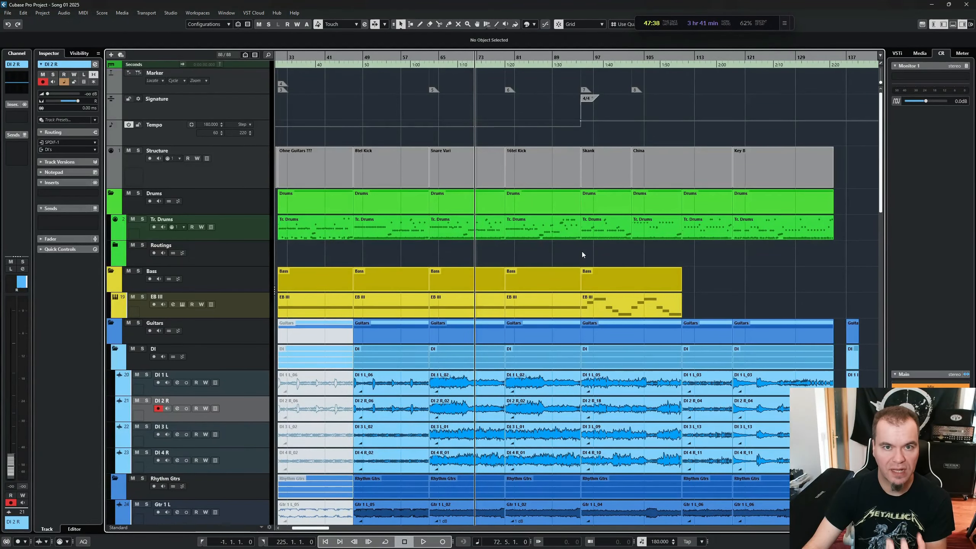
- Locate the project cursor from empty arrangement space, at about bar 124 and about bar 163
left_click(689, 257)
left_click(765, 253)
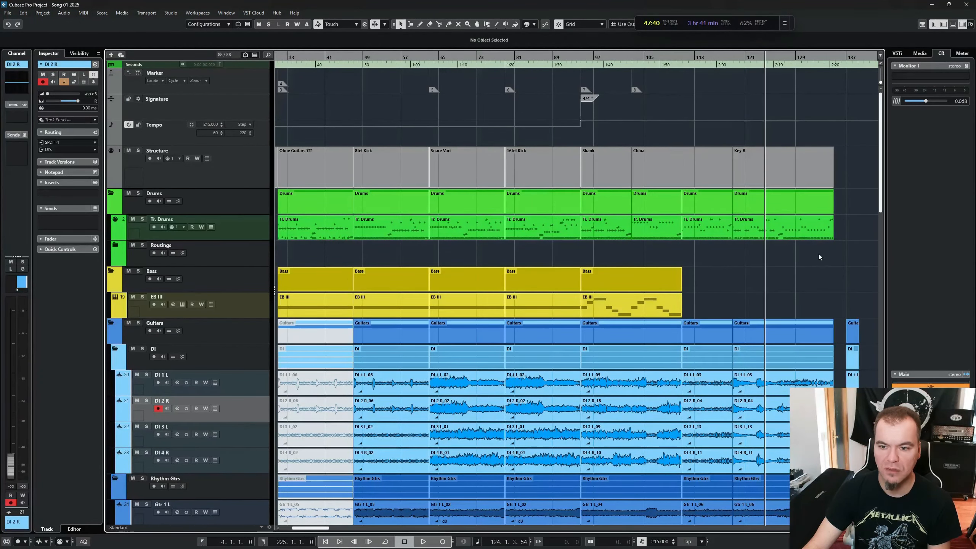
scroll(749, 254, "right", 8)
left_click(528, 254)
scroll(469, 258, "left", 1)
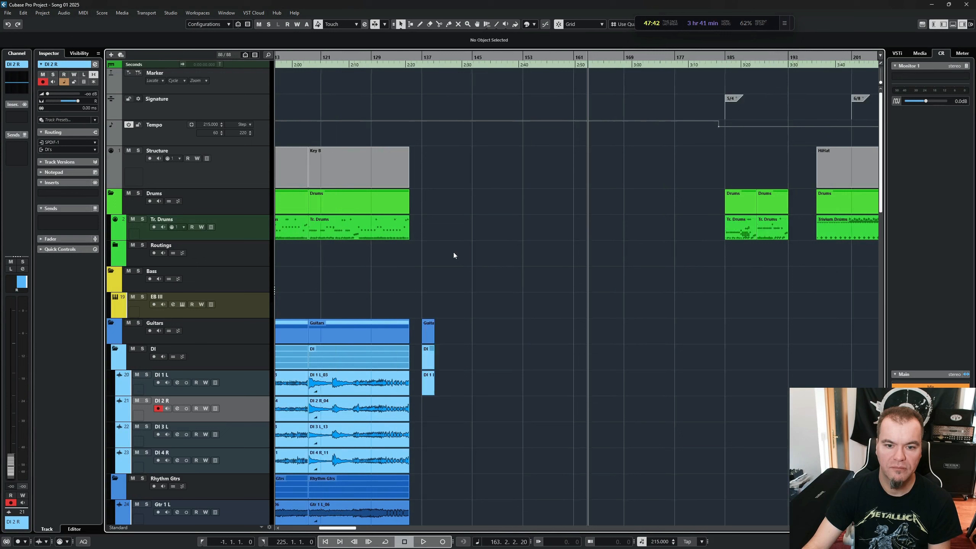
scroll(454, 253, "left", 2)
- Play from the start of the Key B section, relocate playback to about bar 113 from empty space, and stop
left_click(436, 257)
key("space")
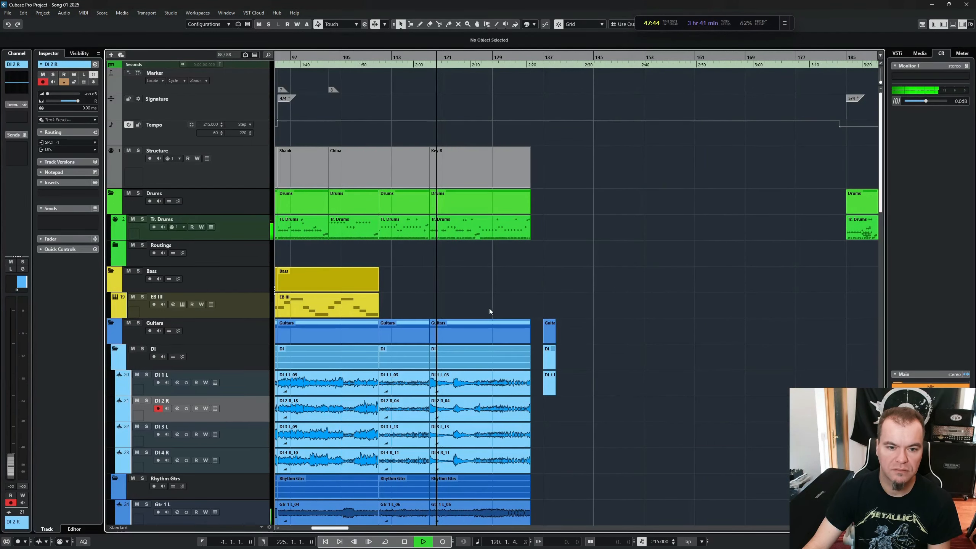
left_click(399, 253)
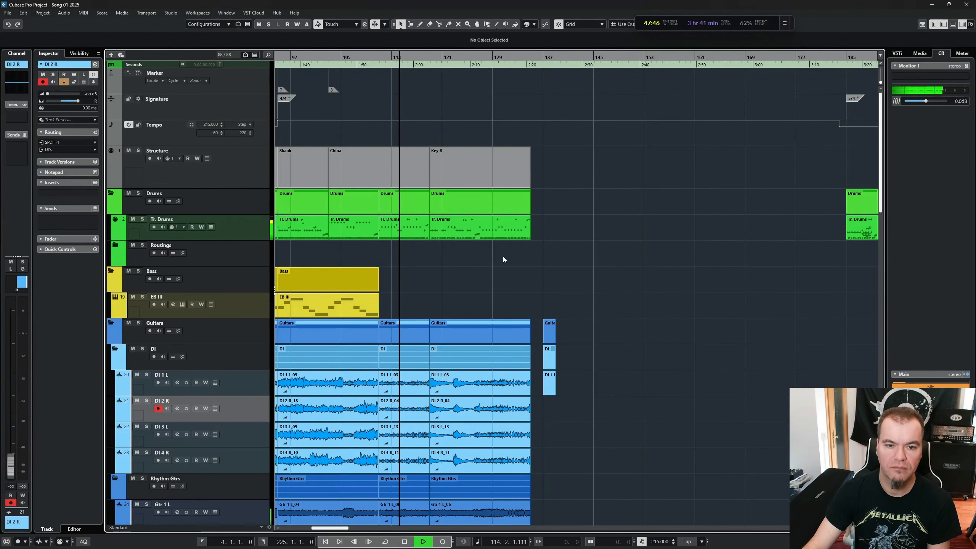
key("space")
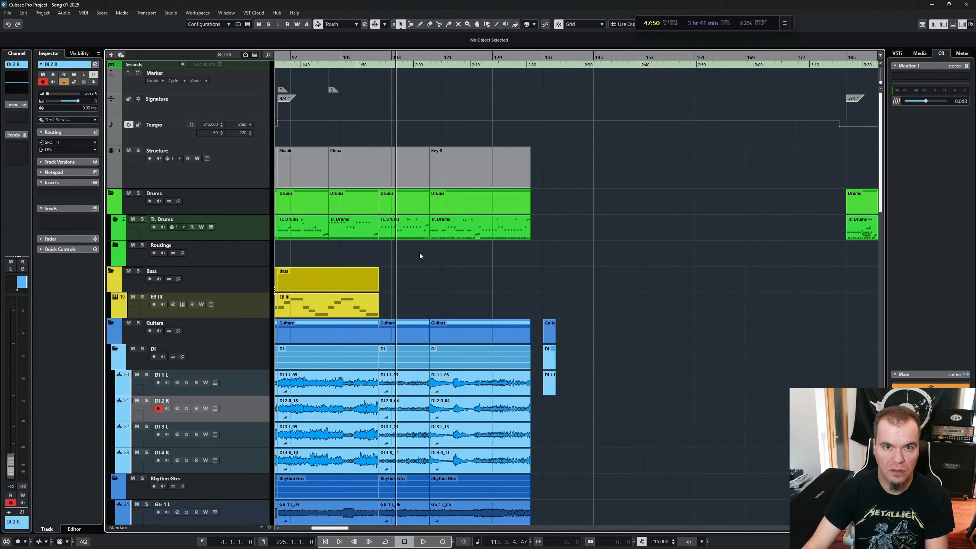
- Examine the DI guitar waveforms closely around bars 111 to 119 and return to the overview
scroll(415, 268, "down", 5)
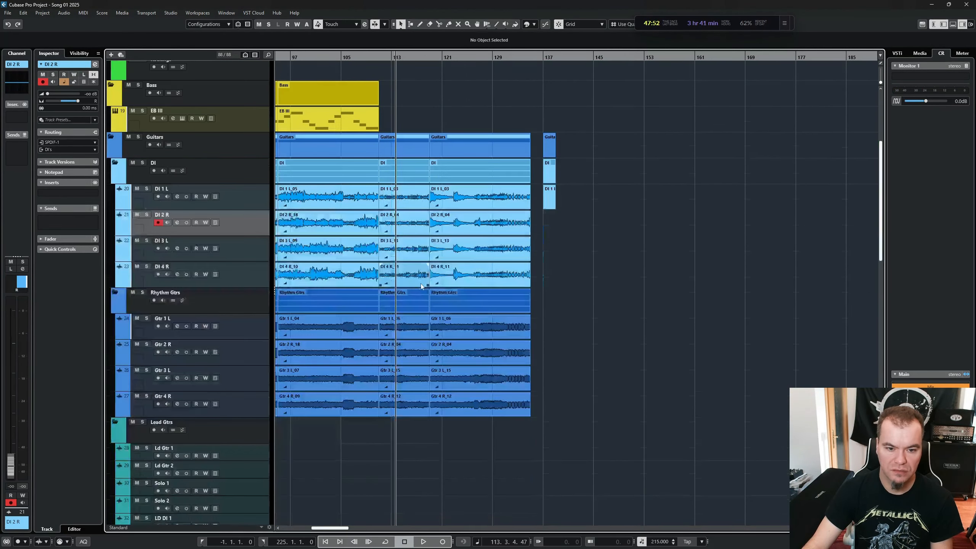
scroll(409, 269, "up", 4)
scroll(409, 268, "up", 3)
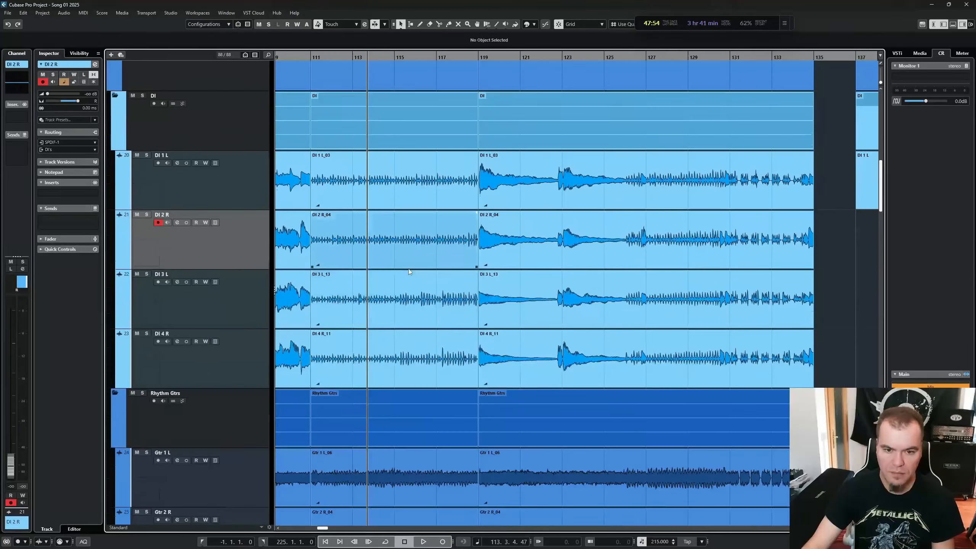
scroll(408, 269, "up", 2)
scroll(409, 267, "up", 3)
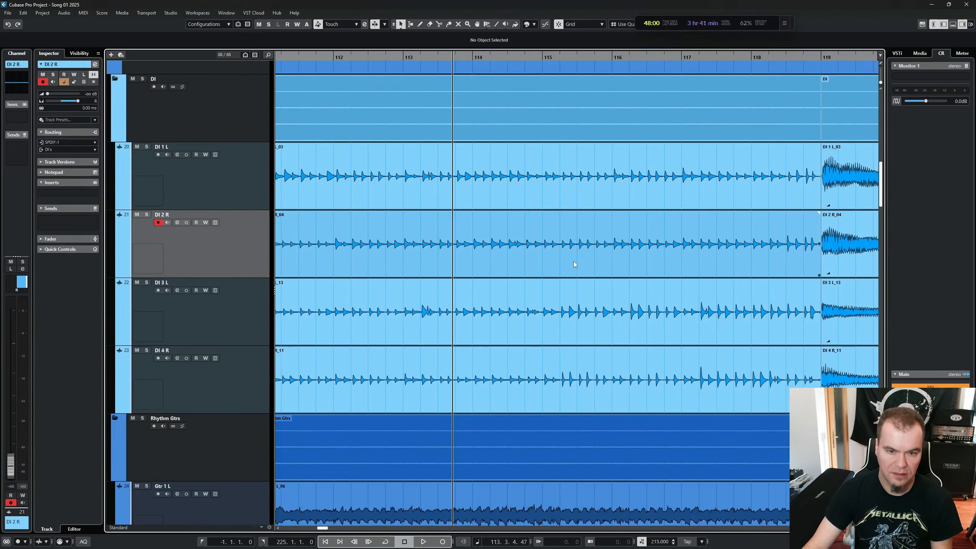
scroll(573, 265, "down", 5)
scroll(575, 265, "down", 5)
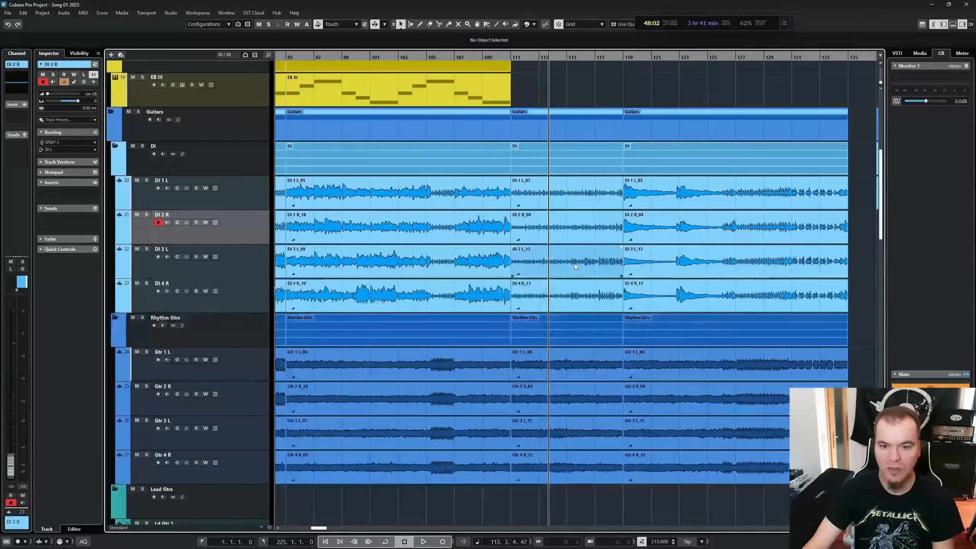
scroll(574, 265, "right", 3)
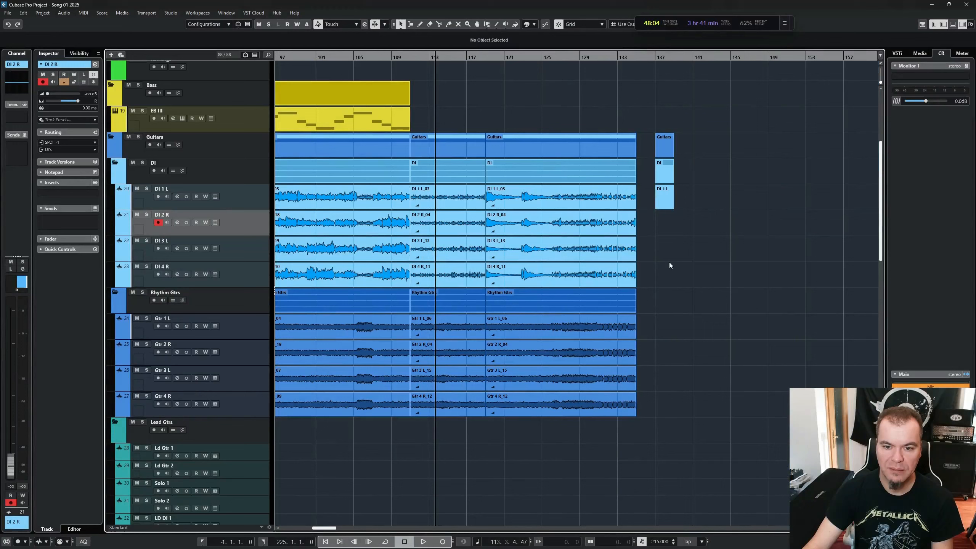
- Select the four DI guitar events starting at bar 119, and clear the selection by locating at bar 139 in empty space
left_click_drag(651, 270, 605, 205)
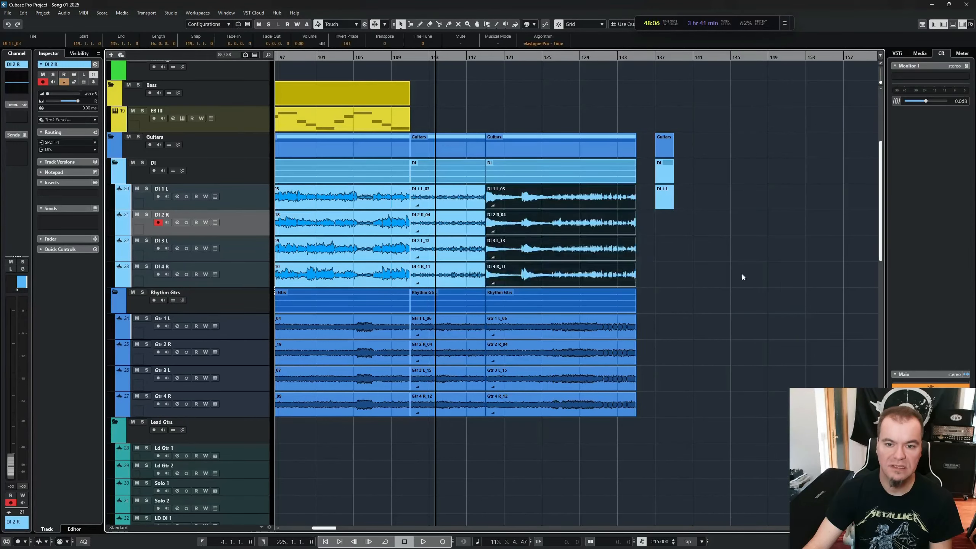
left_click(676, 255)
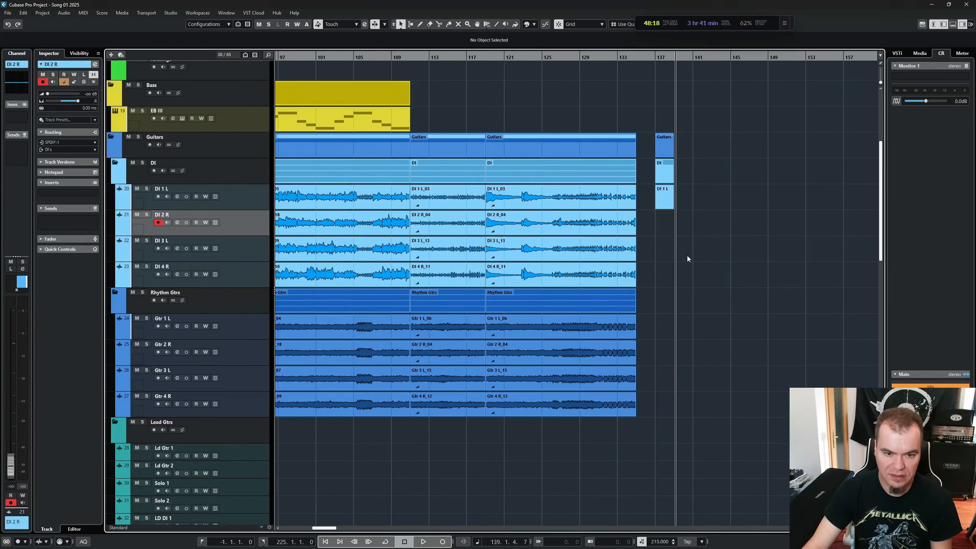
- Review the Transport preferences and confirm the dialog
key("ctrl+comma")
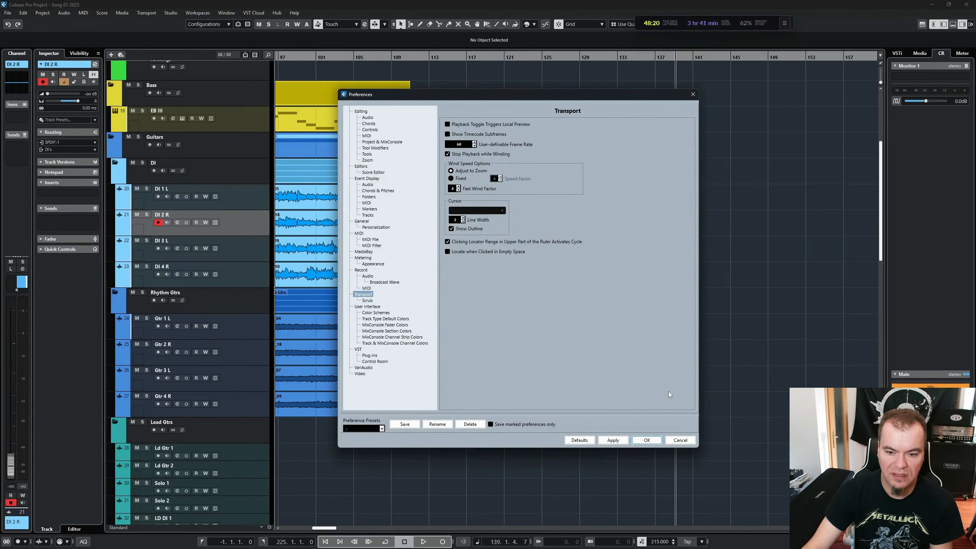
left_click(647, 441)
- Set the transport start mode to Start from Selection Start
scroll(507, 205, "down", 2)
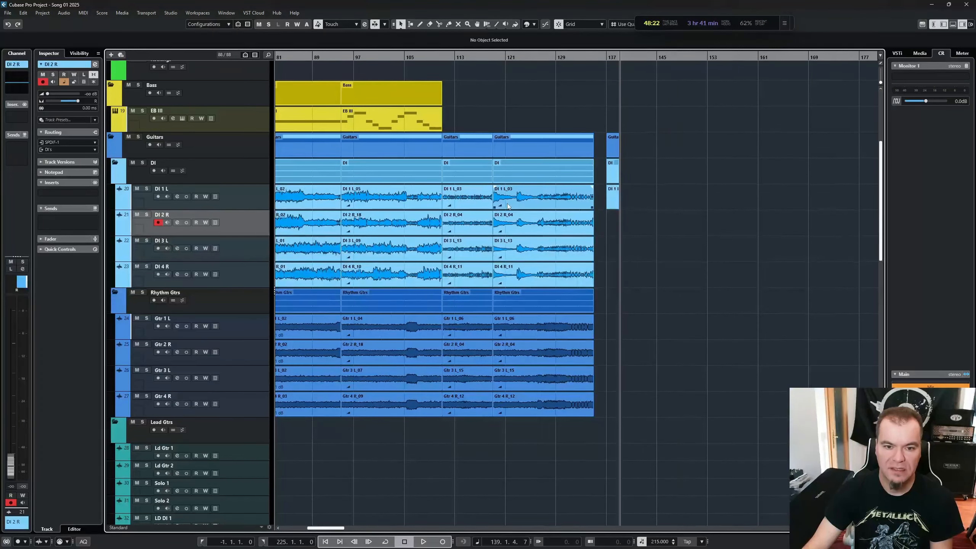
scroll(507, 203, "up", 5)
scroll(507, 203, "left", 3)
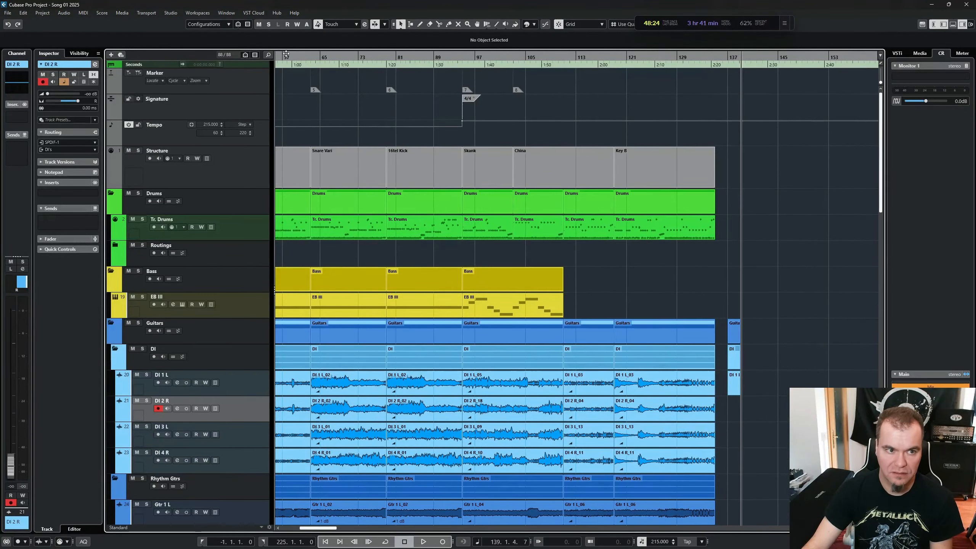
left_click(147, 13)
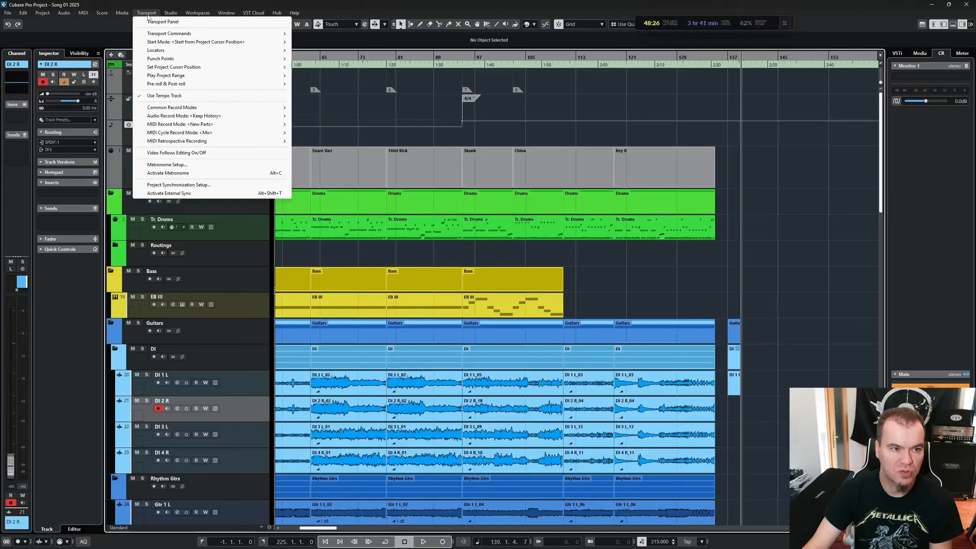
mouse_move(246, 45)
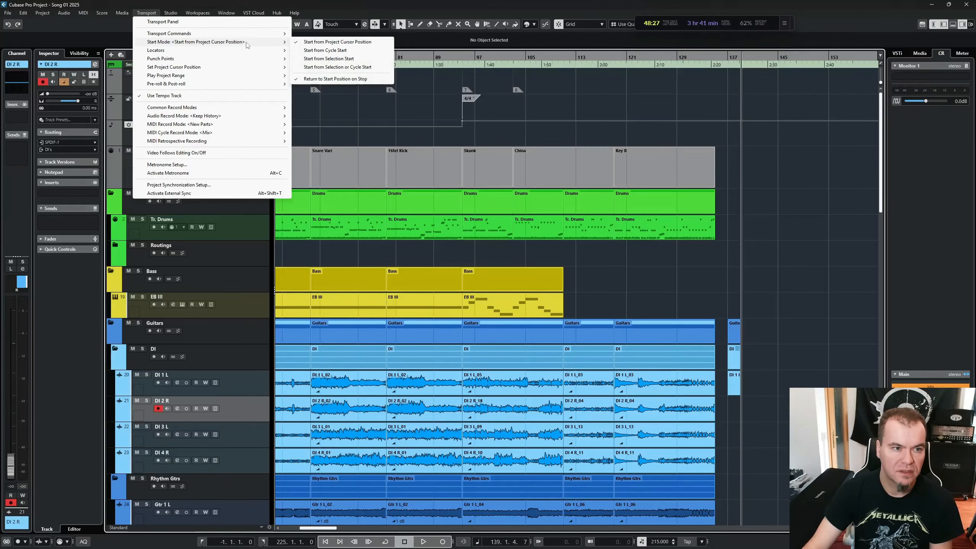
left_click(350, 59)
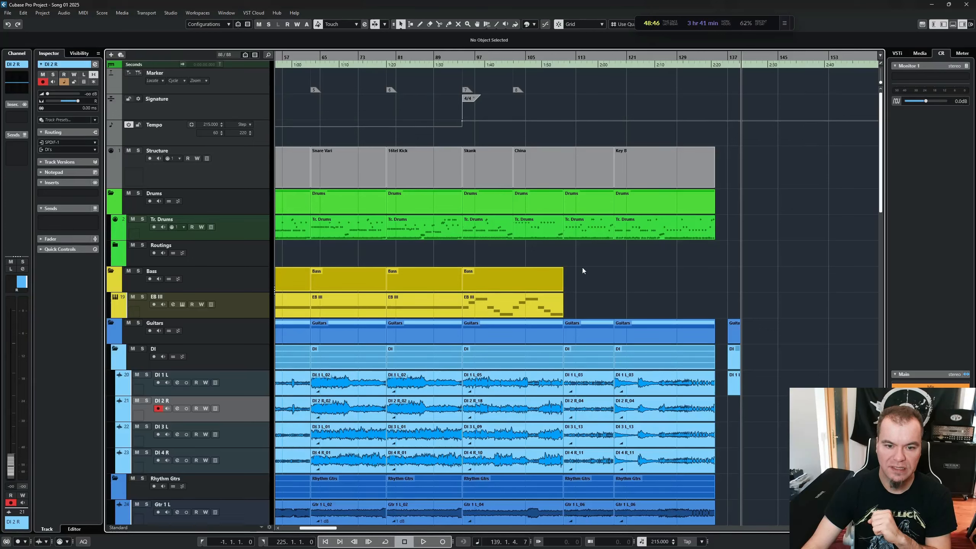
- Select the EB III bass part starting at bar 95, play from its start, and stop playback
left_click(486, 311)
key("alt+space")
scroll(571, 278, "down", 3)
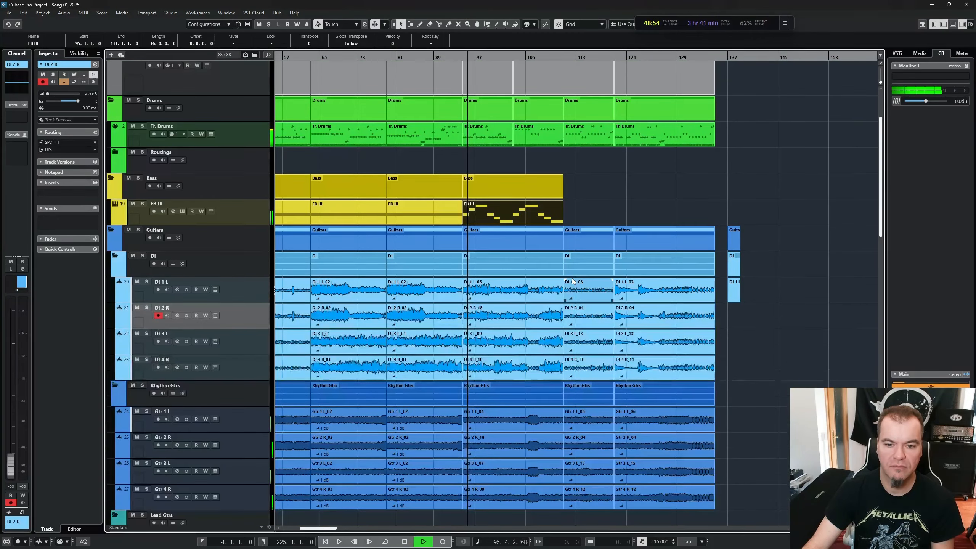
key("space")
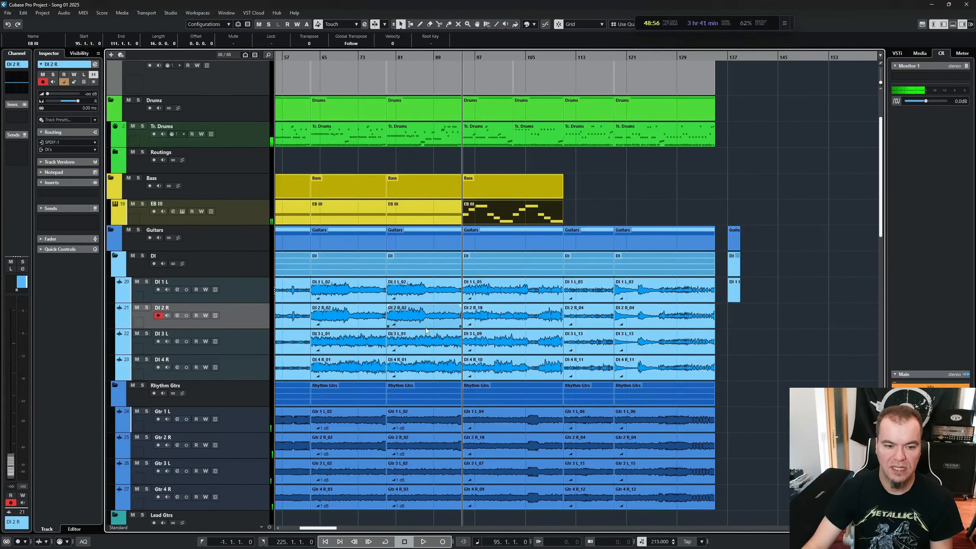
- Play from the start of the DI 4 R event at bar 63, then from the Gtr 4 R event at bar 119
left_click(339, 368)
key("alt+space")
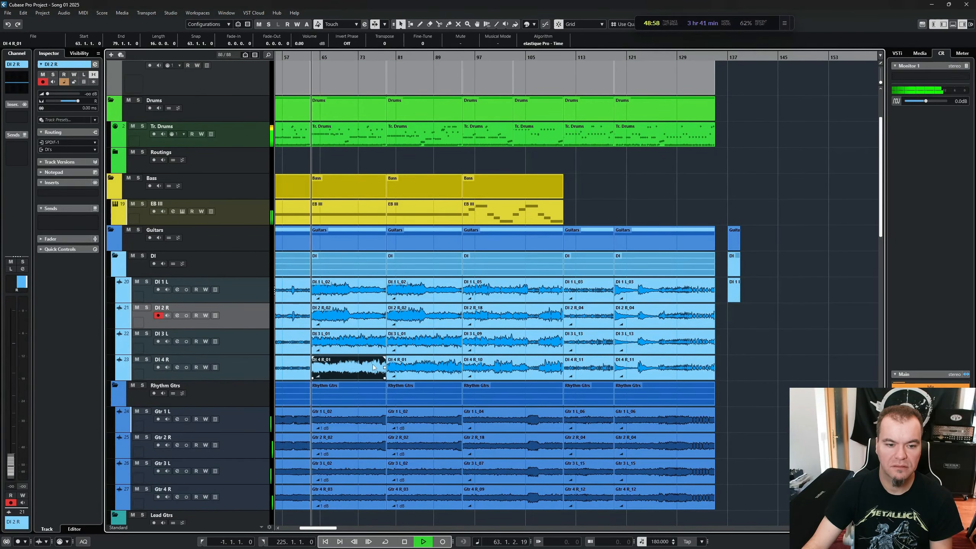
left_click(654, 505)
key("alt+space")
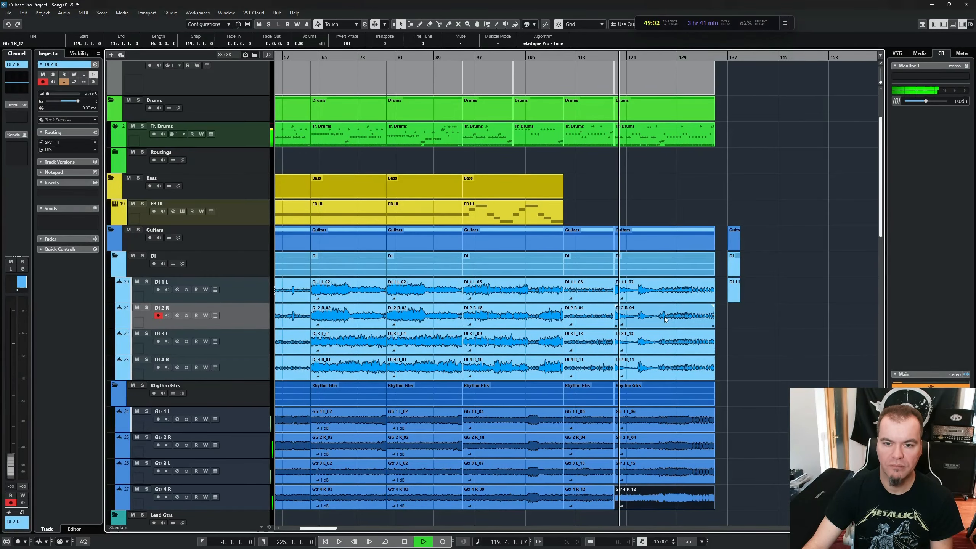
- Select the Tr. Drums part at bar 185, play from its start, and stop playback
scroll(580, 271, "down", 2)
scroll(580, 271, "up", 3)
scroll(580, 272, "right", 3)
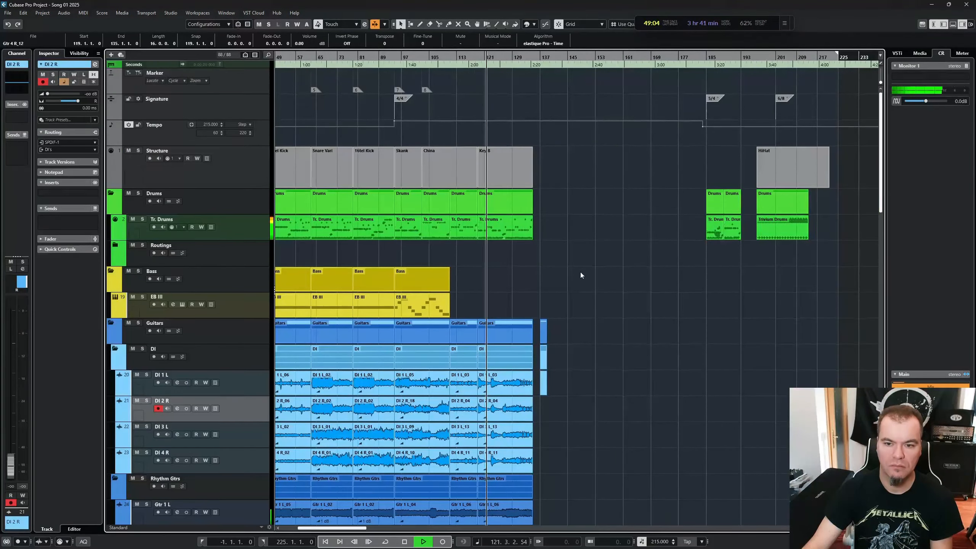
key("space")
left_click(715, 235)
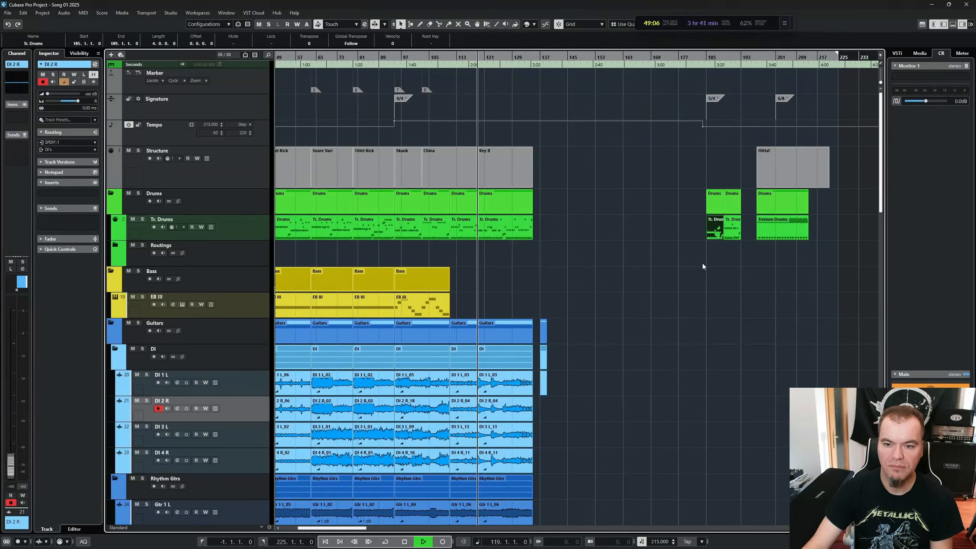
key("alt+space")
key("space")
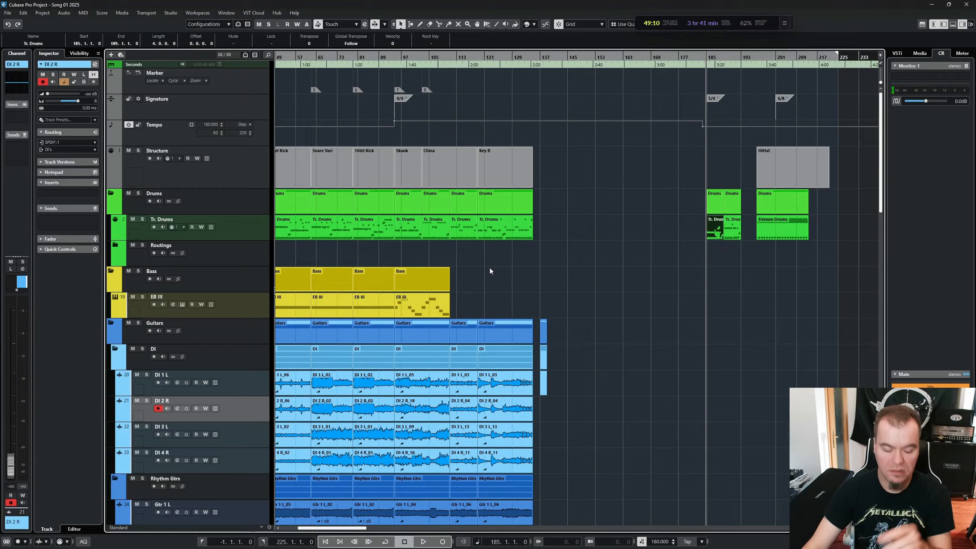
- With the Range Selection tool, set a start point on the DI 2 R track at 116.2, play from it, and stop
scroll(460, 351, "up", 4)
scroll(460, 351, "down", 3)
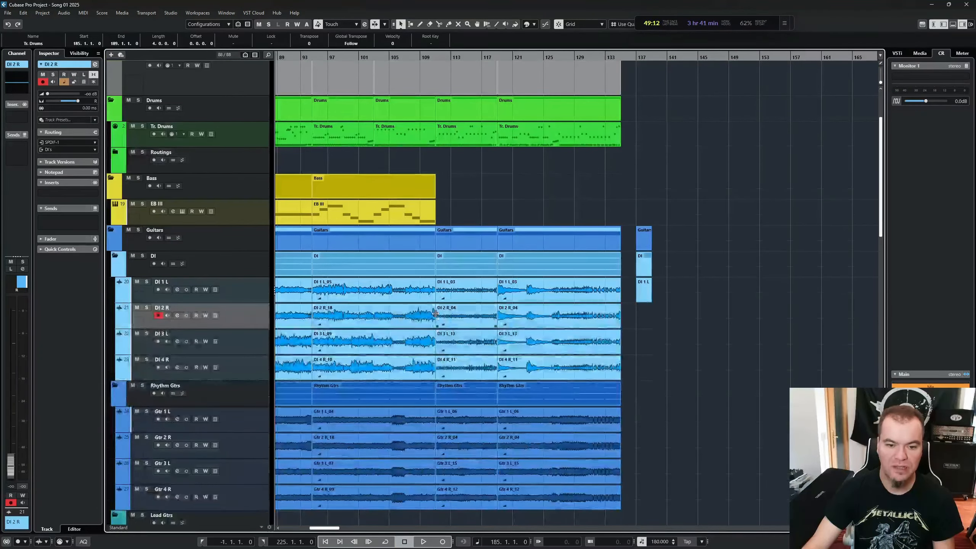
scroll(435, 322, "up", 4)
scroll(435, 323, "up", 2)
scroll(530, 355, "up", 2)
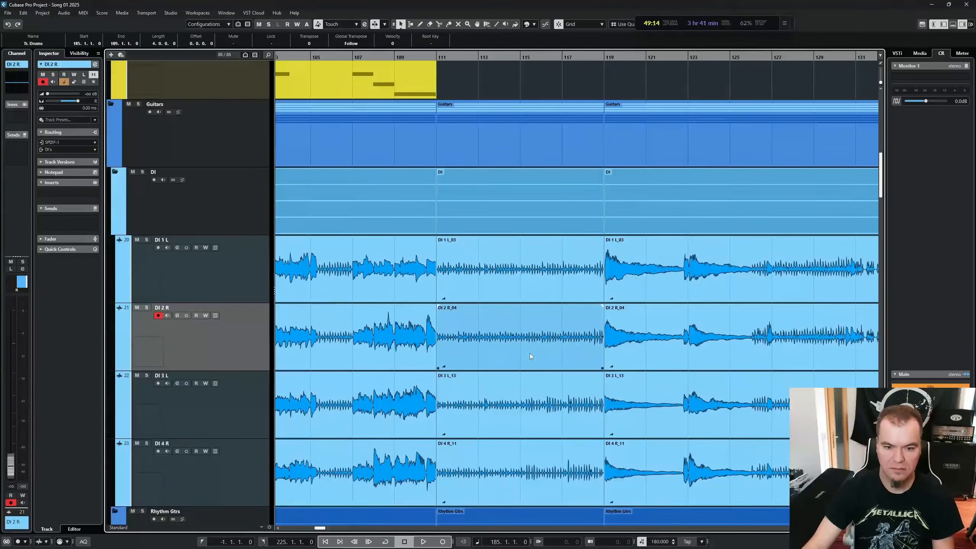
scroll(530, 354, "up", 3)
scroll(529, 354, "up", 1)
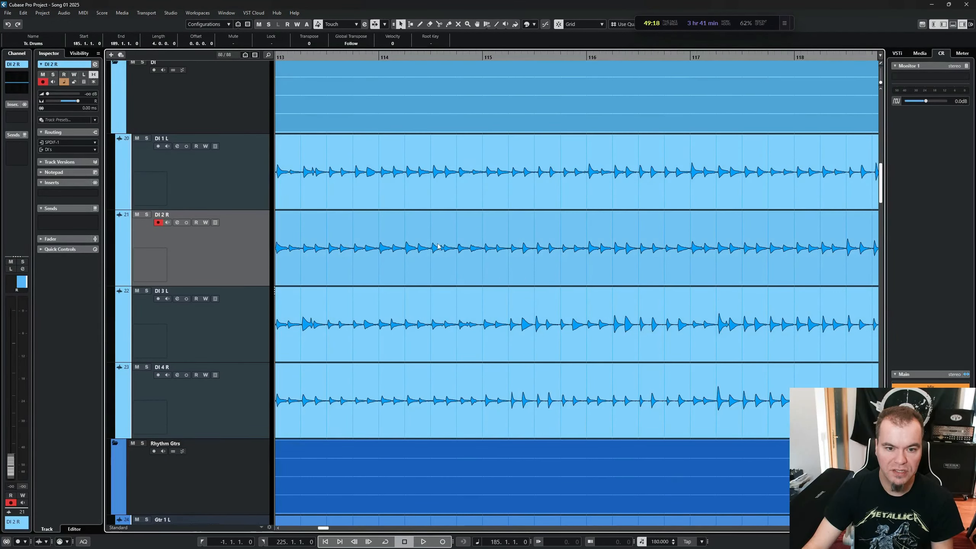
key("2")
left_click(483, 250)
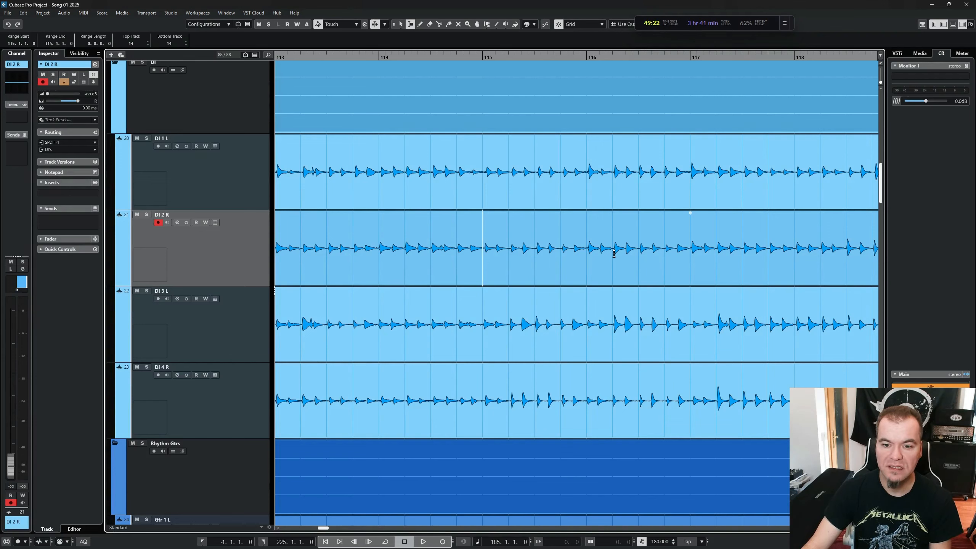
key("space")
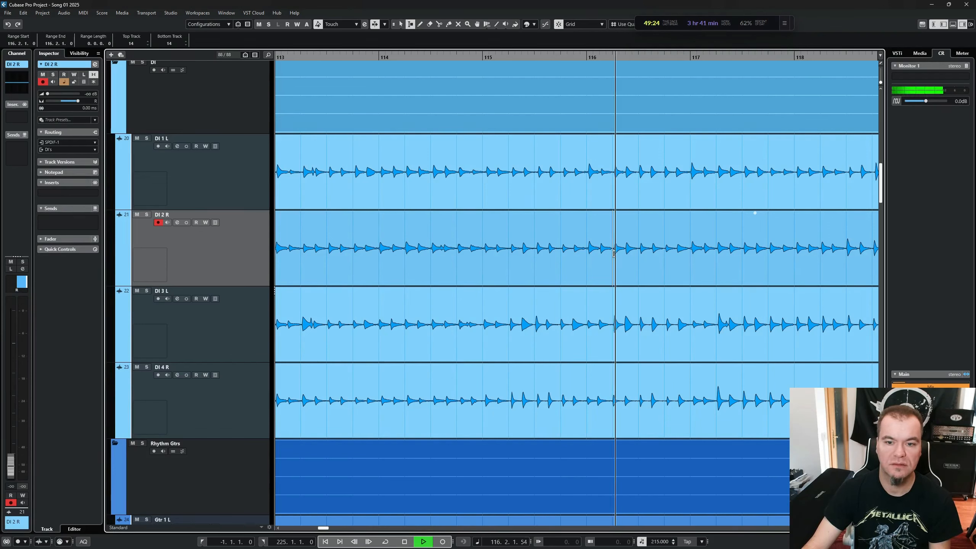
key("space")
- Play from range points at bar 114 on DI 2 R and bar 118 on DI 1 L, and stop playback
left_click(379, 250)
key("space")
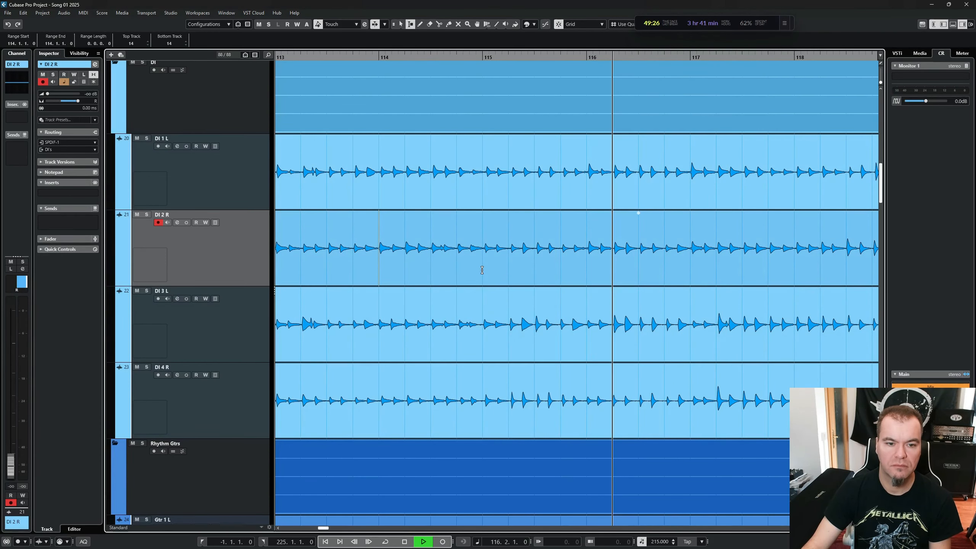
left_click(788, 178)
key("g")
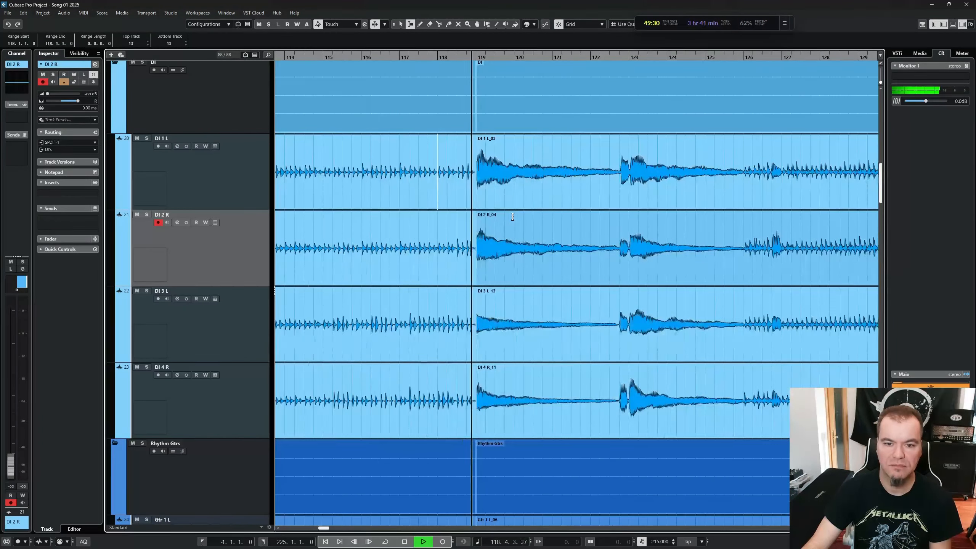
key("space")
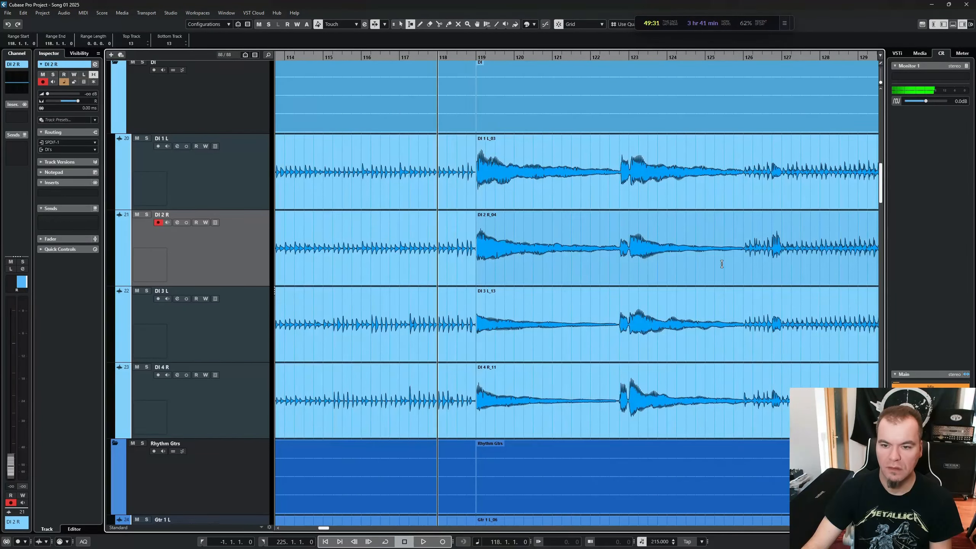
- Play from range points at 126.4 on DI 2 R and bar 133 on DI 3 L
left_click(772, 247)
key("space")
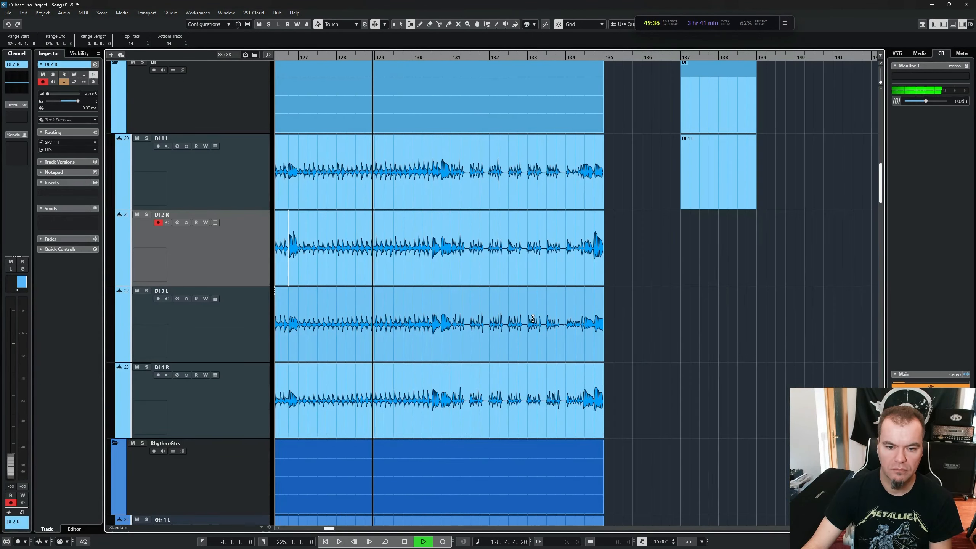
key("space")
left_click(531, 321)
key("space")
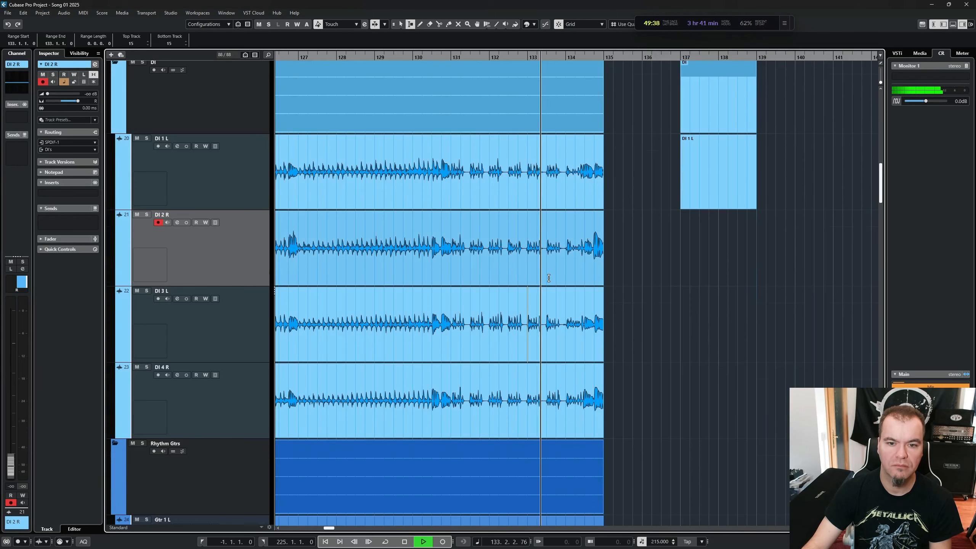
- Stop playback, set a range point at bar 138 on the DI folder track, play from it, and stop
scroll(548, 277, "up", 3)
key("space")
left_click(718, 283)
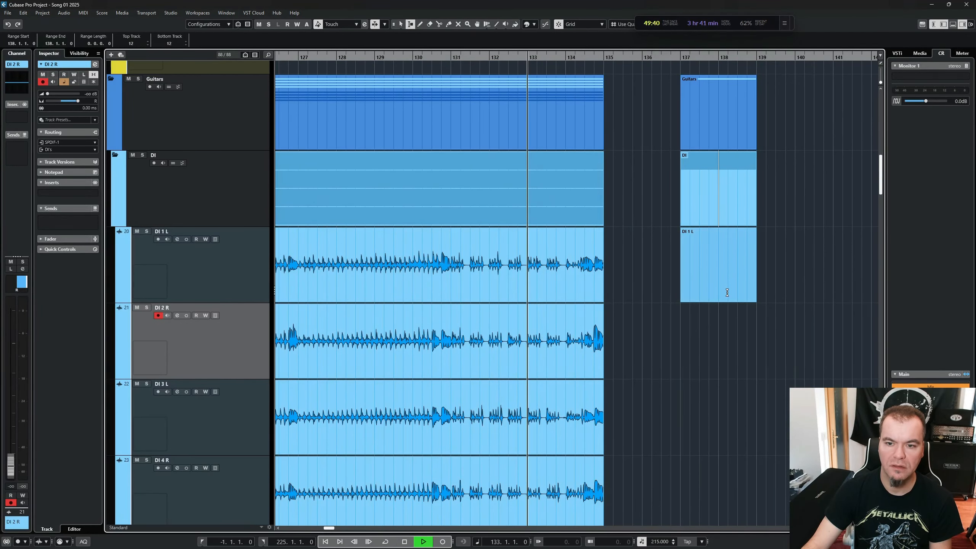
key("space")
key("space")
- Return to the Object Selection tool and open the Tr. Drums part at bar 185 in the Drum Editor
scroll(530, 241, "down", 3, "ctrl")
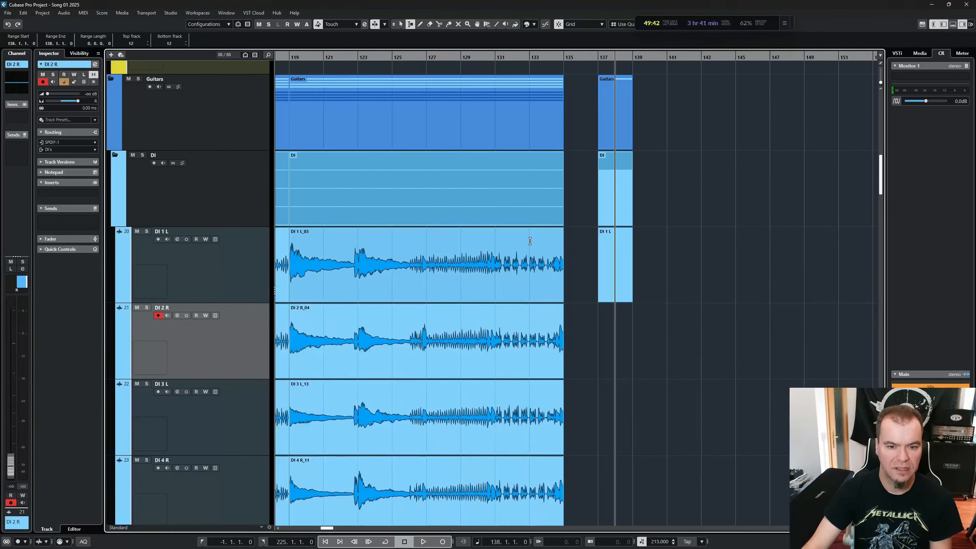
key("shift+g")
key("shift+g")
key("shift+g")
key("shift+g")
key("shift+g")
key("shift+g")
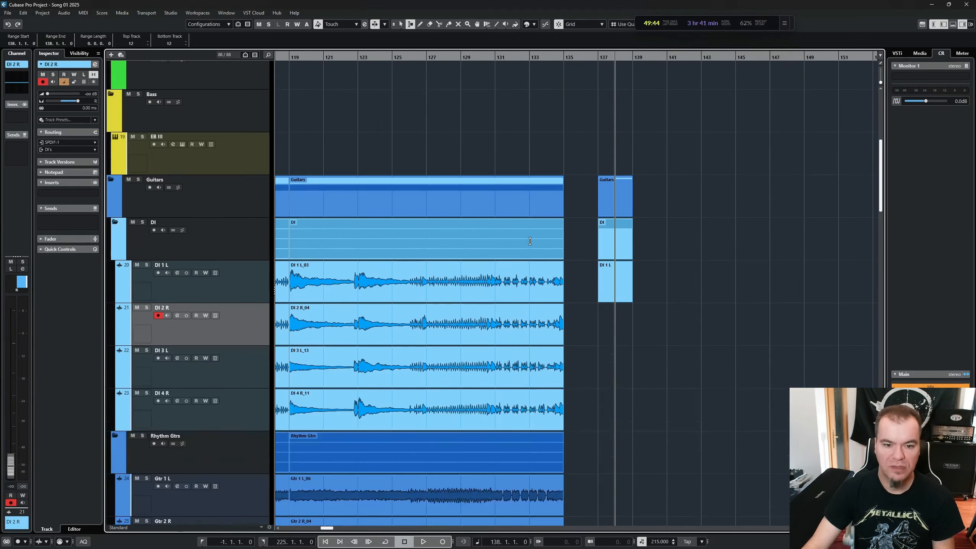
scroll(530, 241, "down", 3, "ctrl")
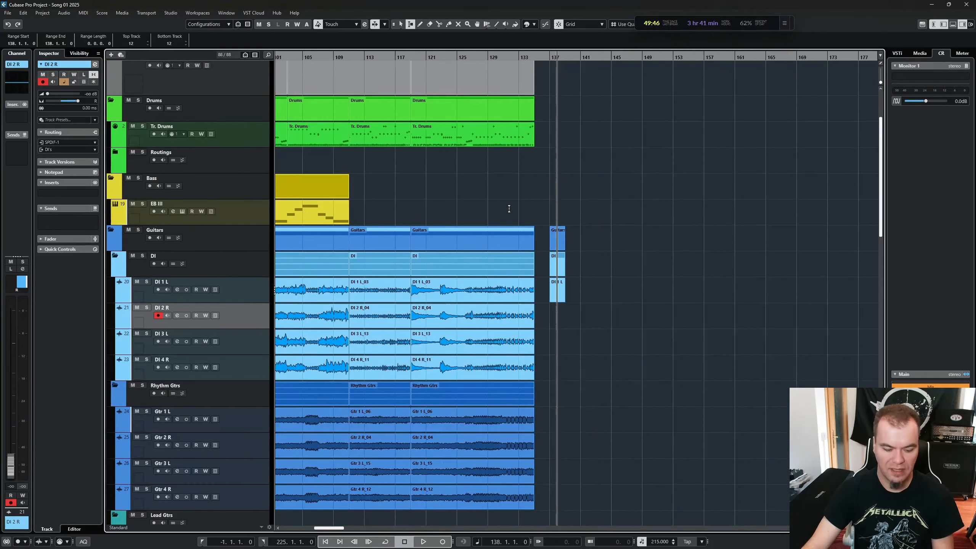
key("1")
scroll(708, 216, "up", 3)
scroll(632, 219, "right", 10)
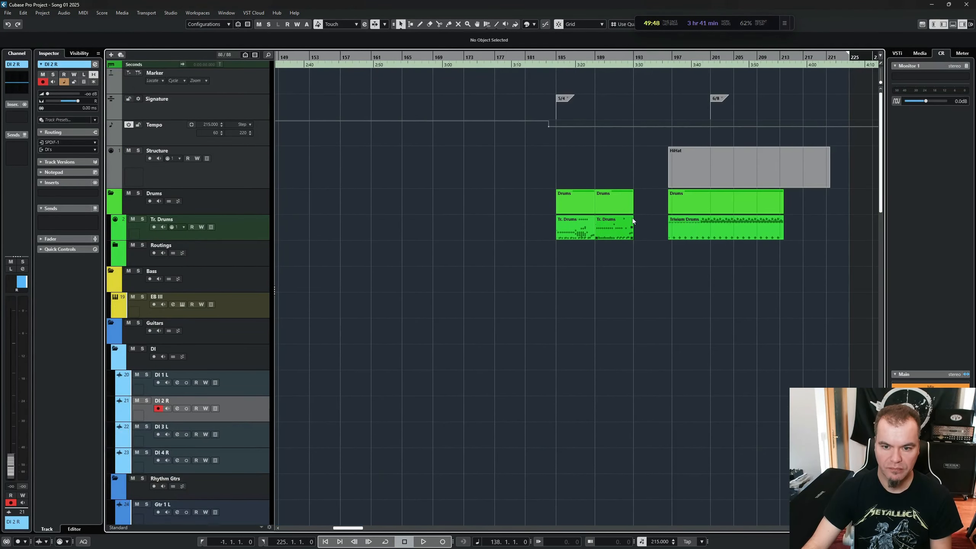
left_click(517, 233)
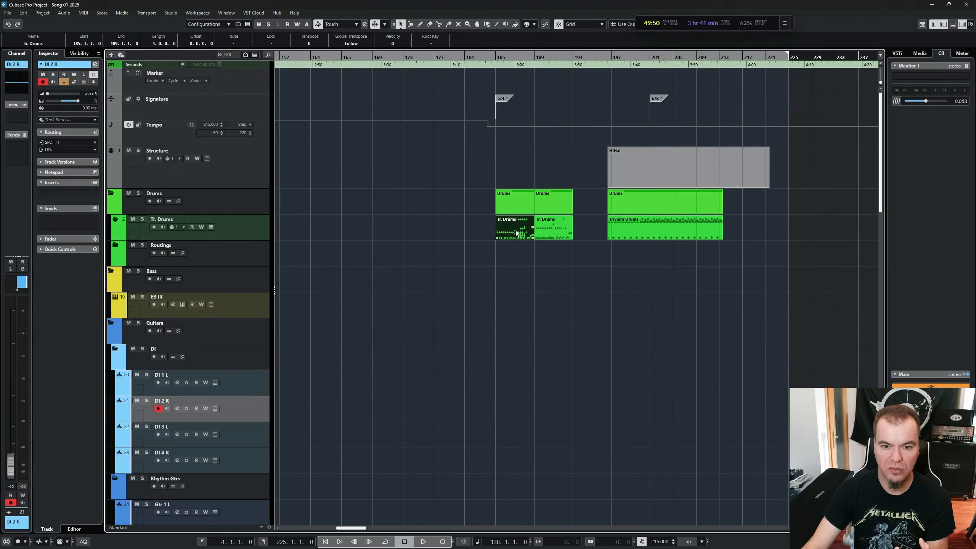
double_click(517, 233)
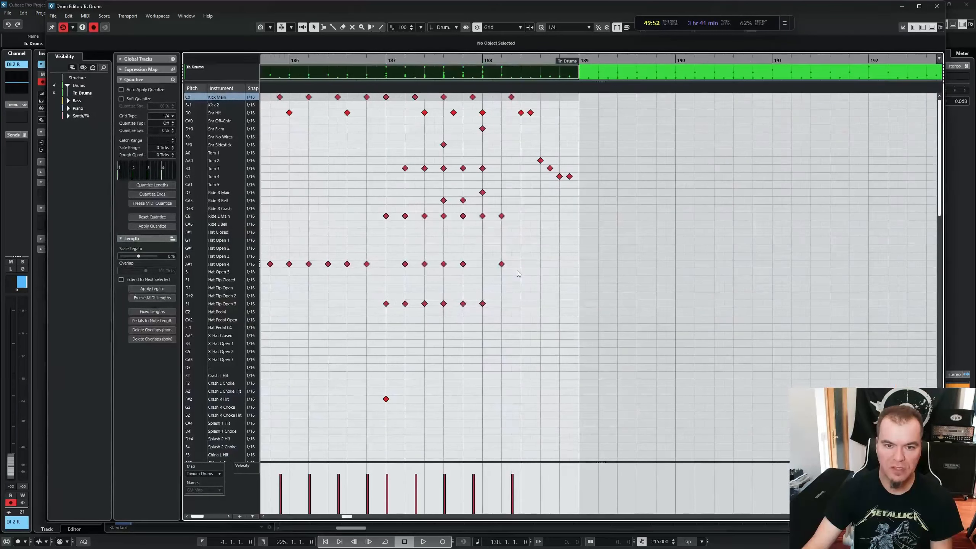
- Delete the notes on the Snr Sidestick, Tom 3 and ride rows in bars 187 and 188
left_click_drag(445, 140, 580, 235)
key("Delete")
left_click(494, 222)
scroll(471, 207, "left", 2)
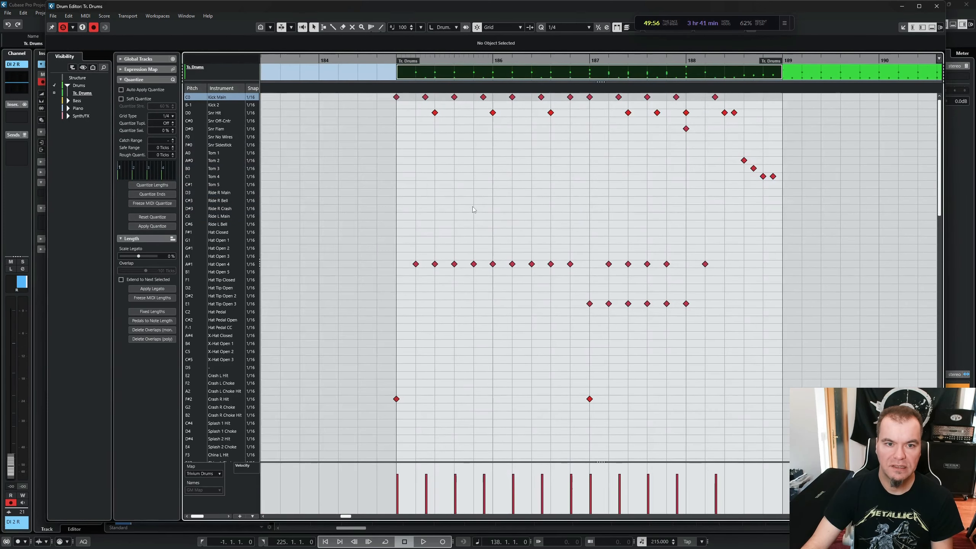
- Locate the project cursor at bar 185, play the drum part from there, and stop playback
left_click(393, 61)
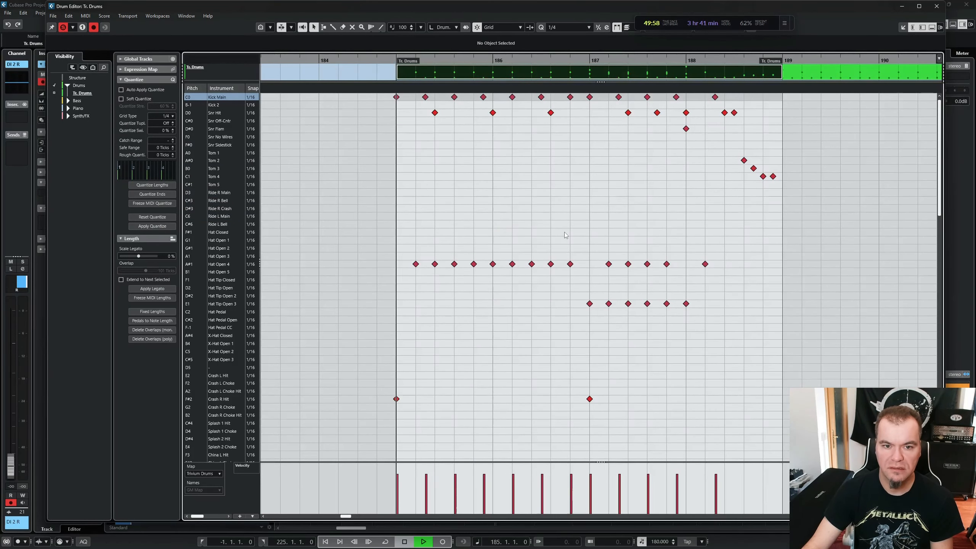
key("space")
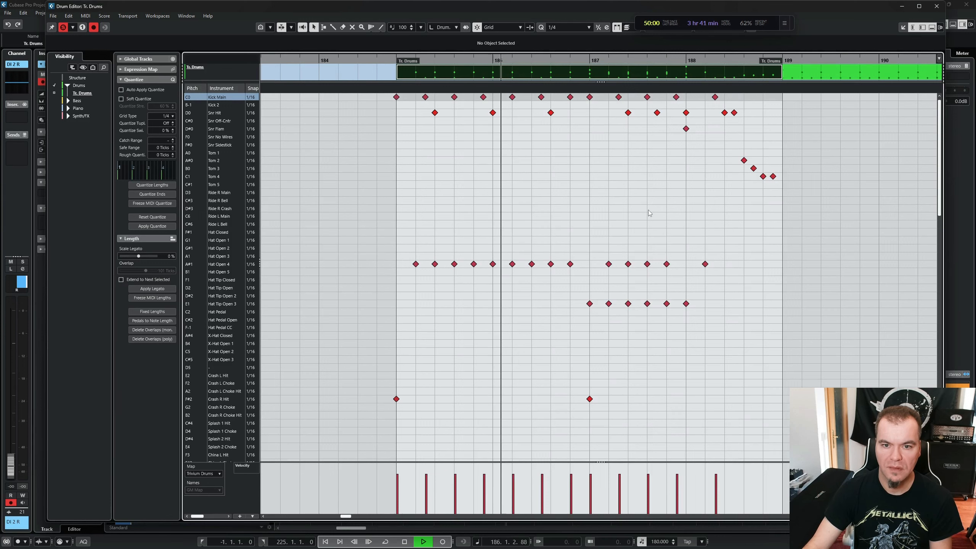
key("space")
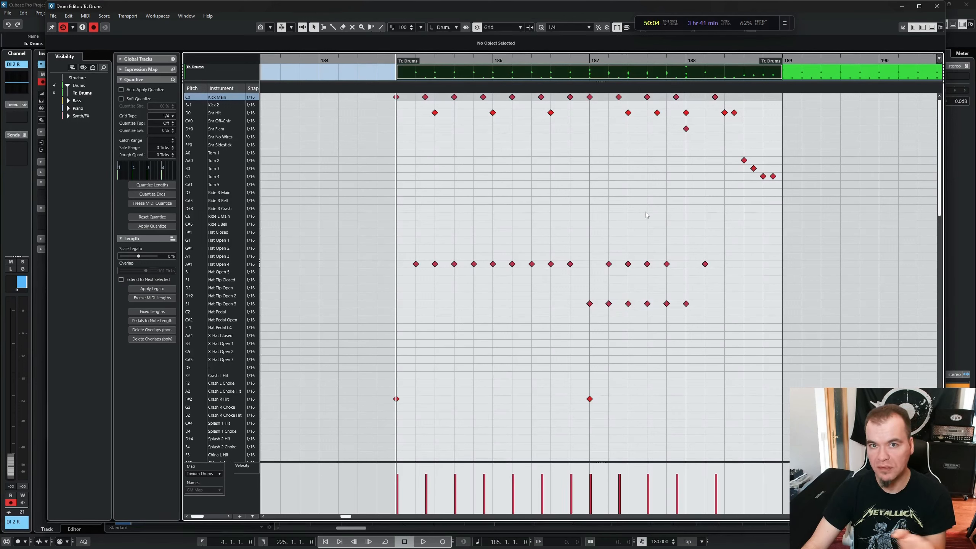
- Select the four Hat Open 4 notes in bar 187, play from the selection start, stop, and clear the selection
left_click_drag(588, 211, 670, 272)
key("space")
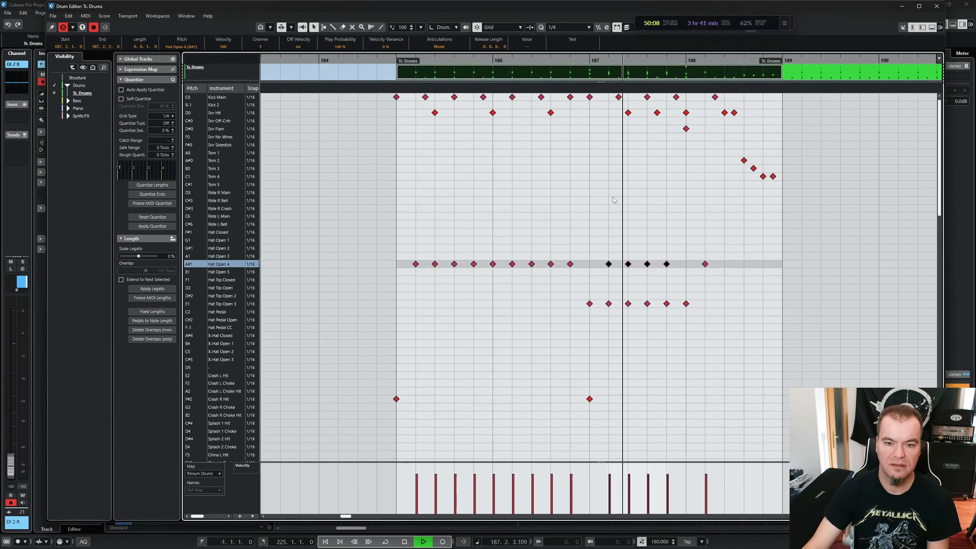
left_click(613, 200)
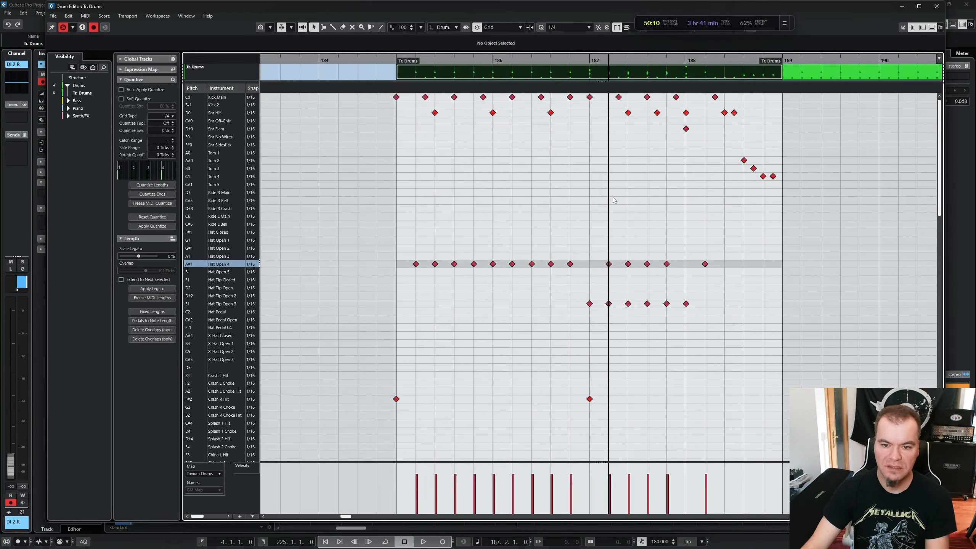
- Locate at bar 185 and use the Line tool to draw Ride L Main and Ride R Main notes starting at bar 187
left_click(393, 57)
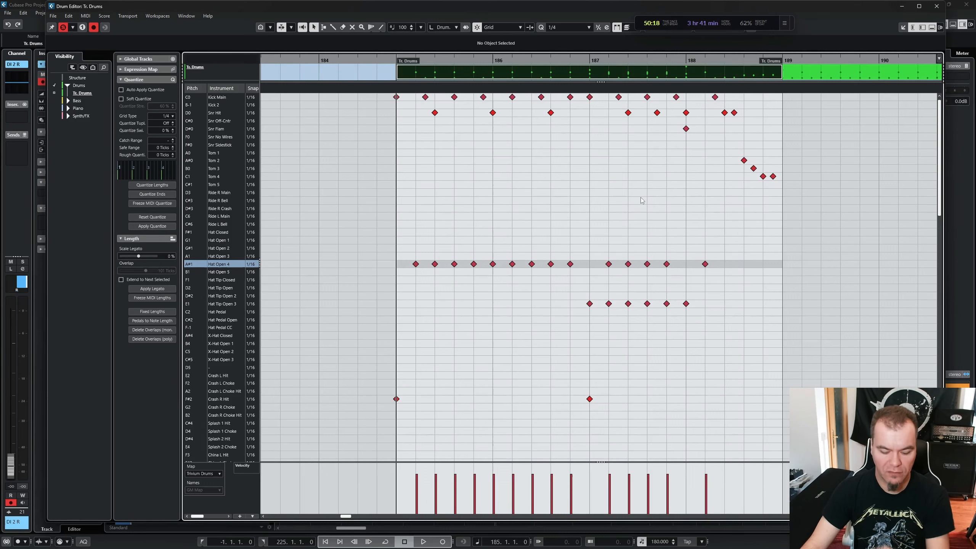
key("8")
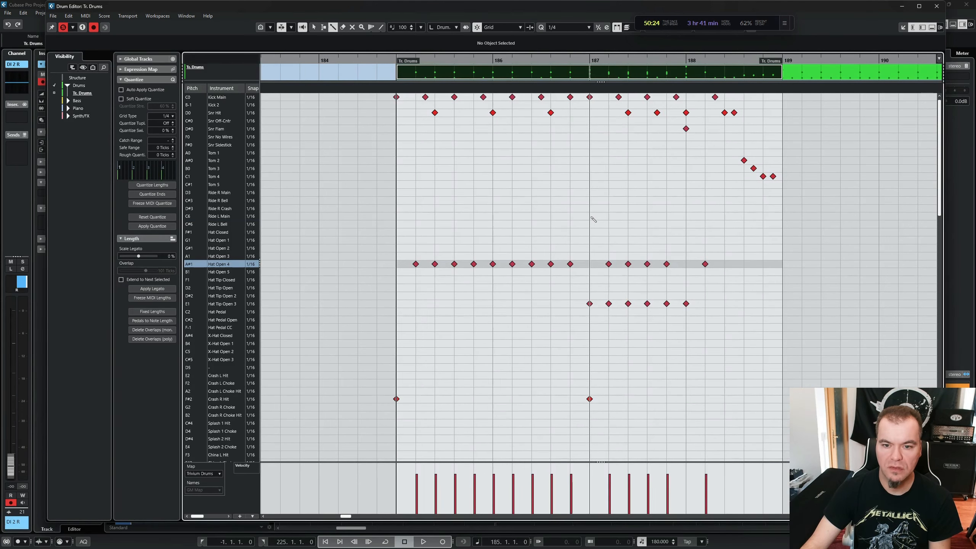
left_click_drag(593, 219, 686, 217)
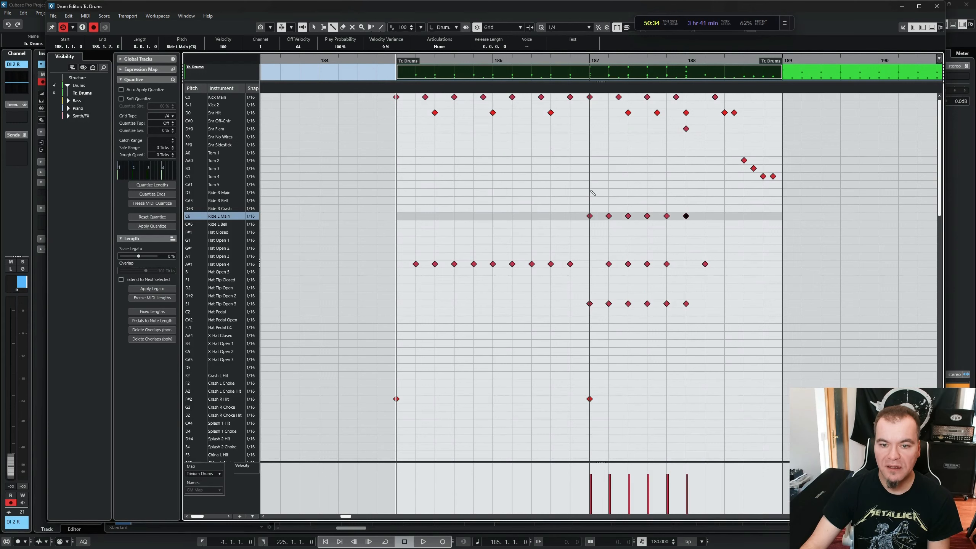
left_click_drag(590, 192, 673, 192)
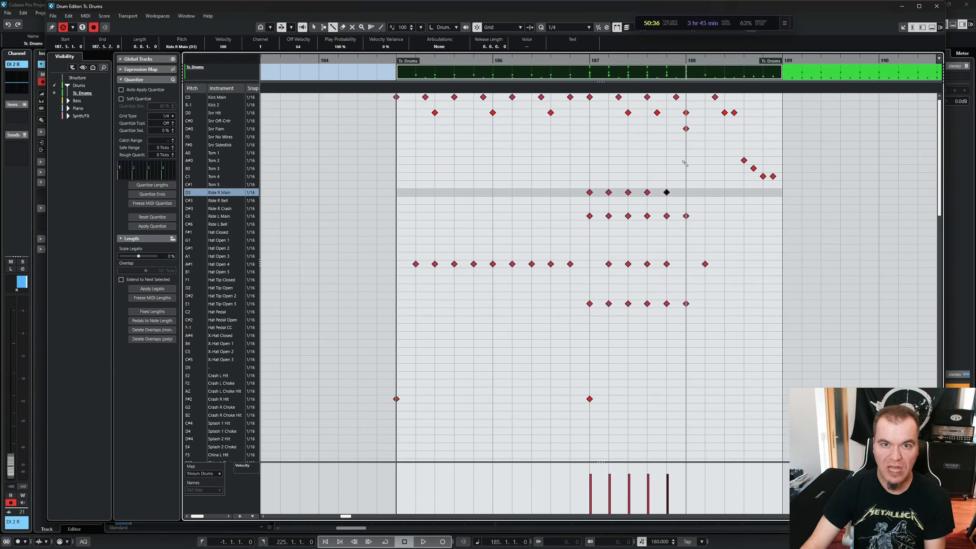
- Locate the project cursor at the selected Ride R Main note at 187.5, return to the Object Selection tool, and clear the selection
key("l")
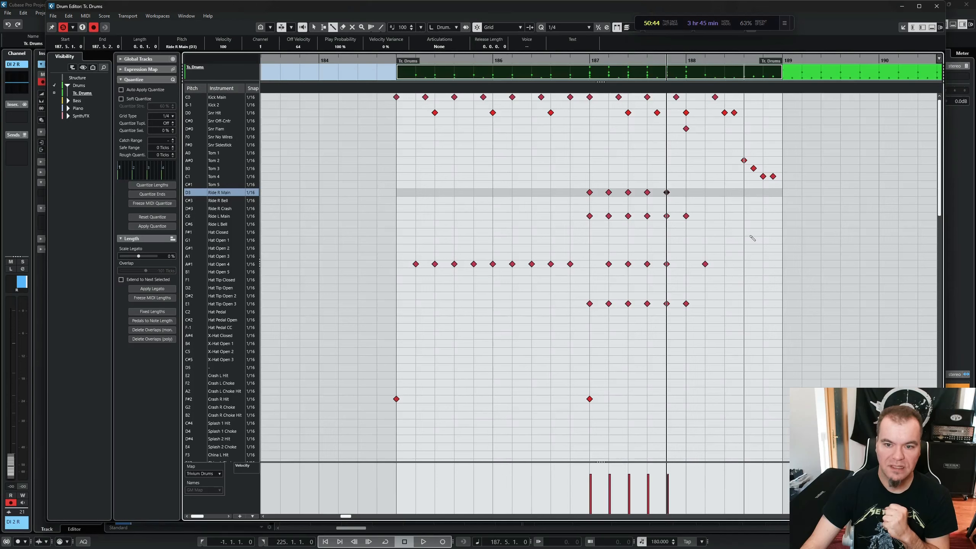
key("1")
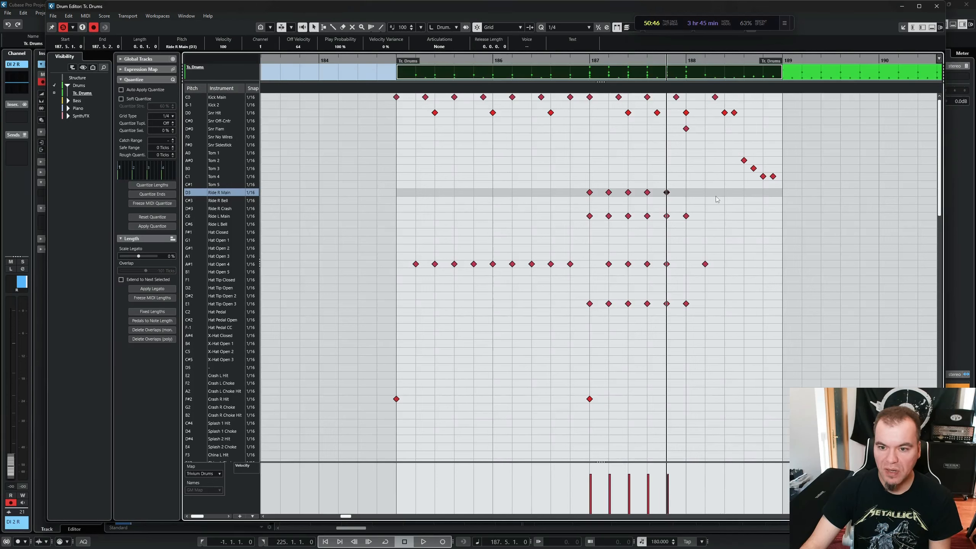
left_click(702, 194)
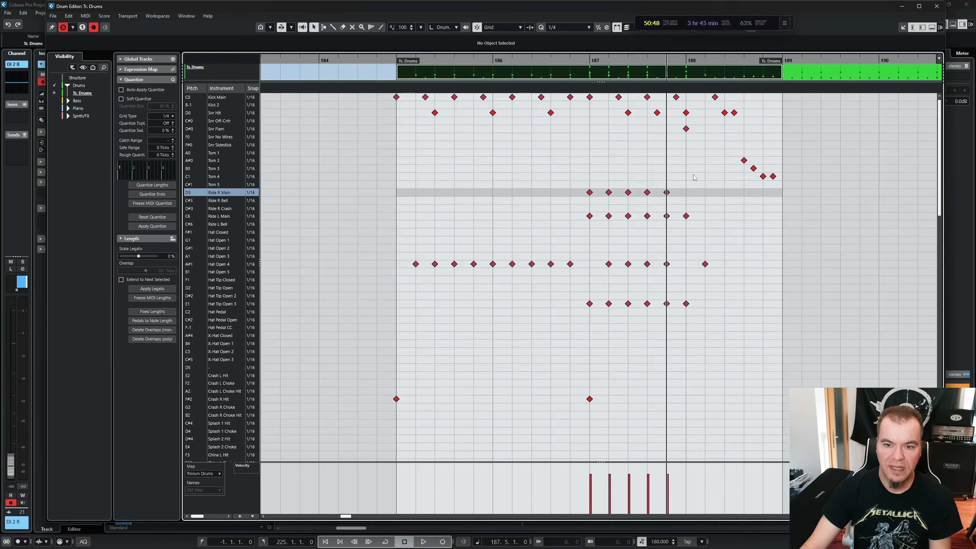
- Locate the project cursor at bar 185, close the Tr. Drums part's Drum Editor, and reopen it
left_click(396, 60)
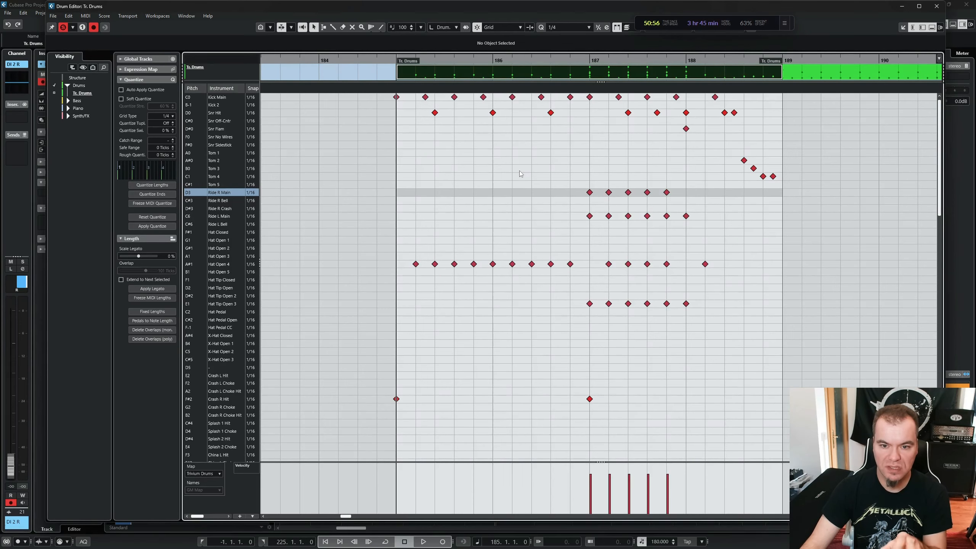
key("Return")
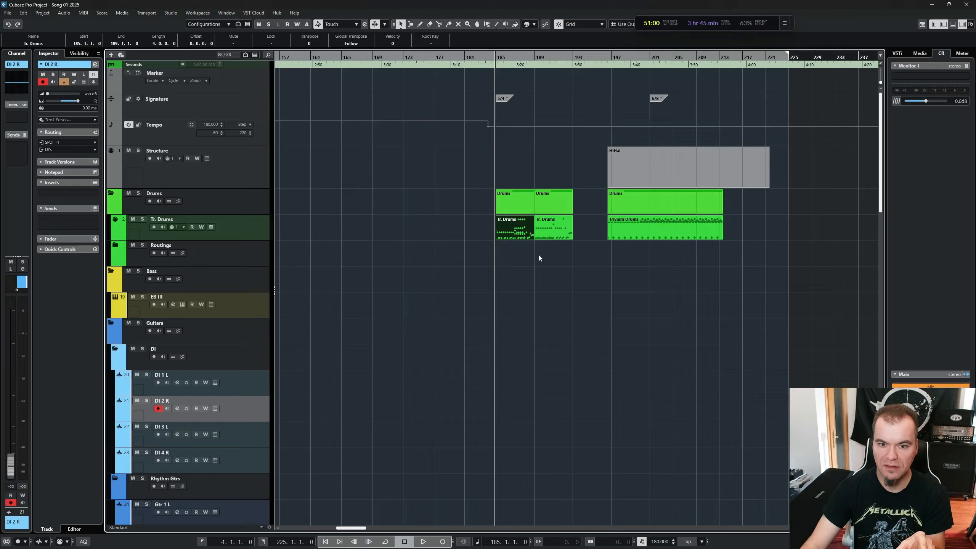
key("Return")
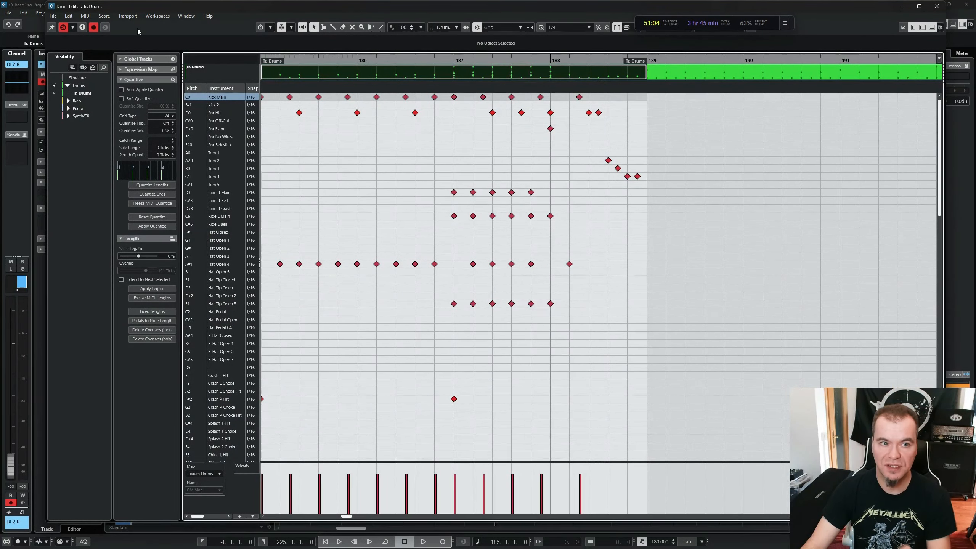
- Set the transport start mode to Start from Project Cursor Position
left_click(128, 15)
mouse_move(199, 46)
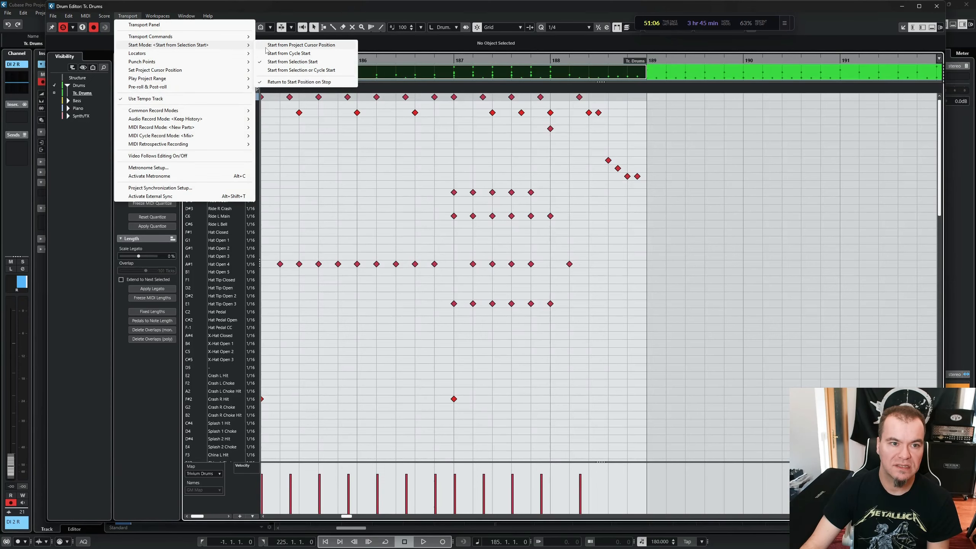
left_click(285, 46)
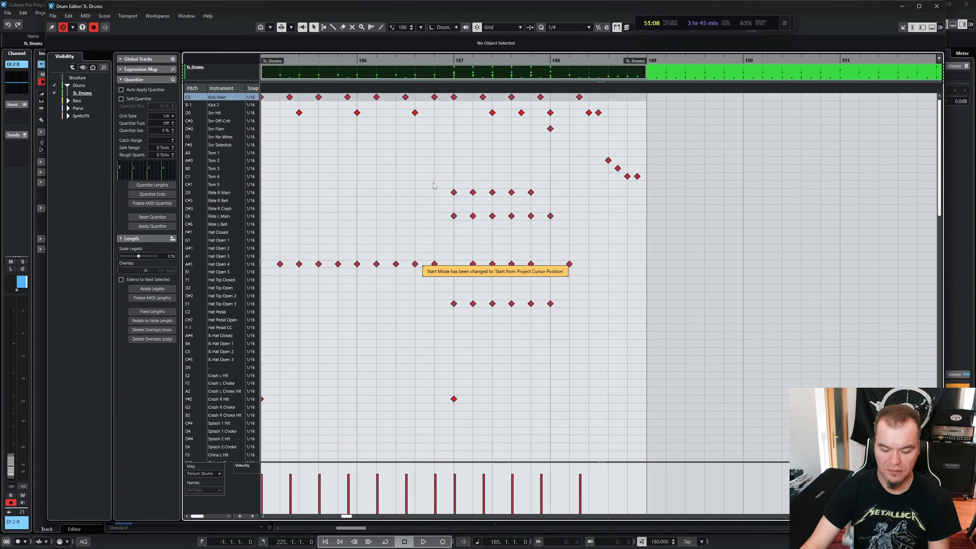
- Close the Drum Editor, clear the part selection, and play briefly from the project cursor at bar 185
key("Return")
left_click(549, 254)
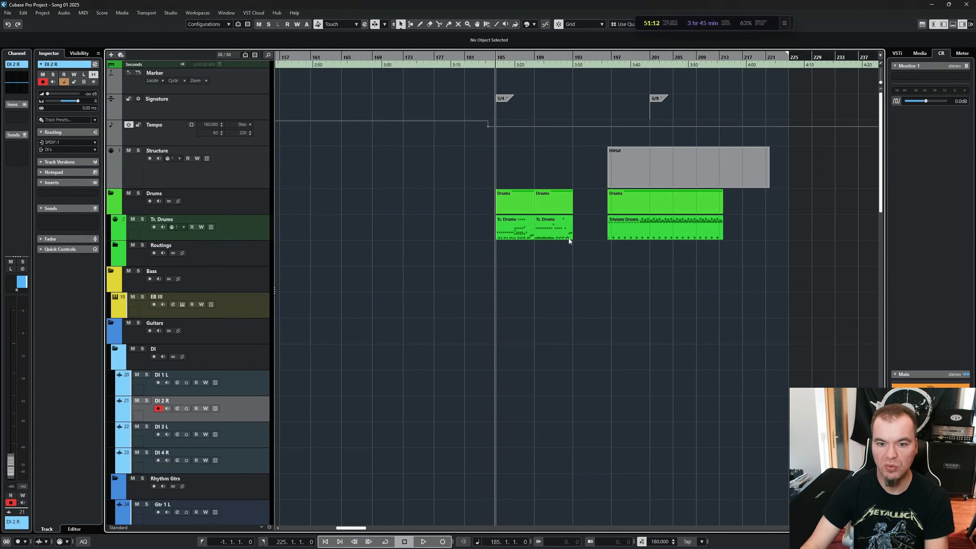
key("space")
key("space")
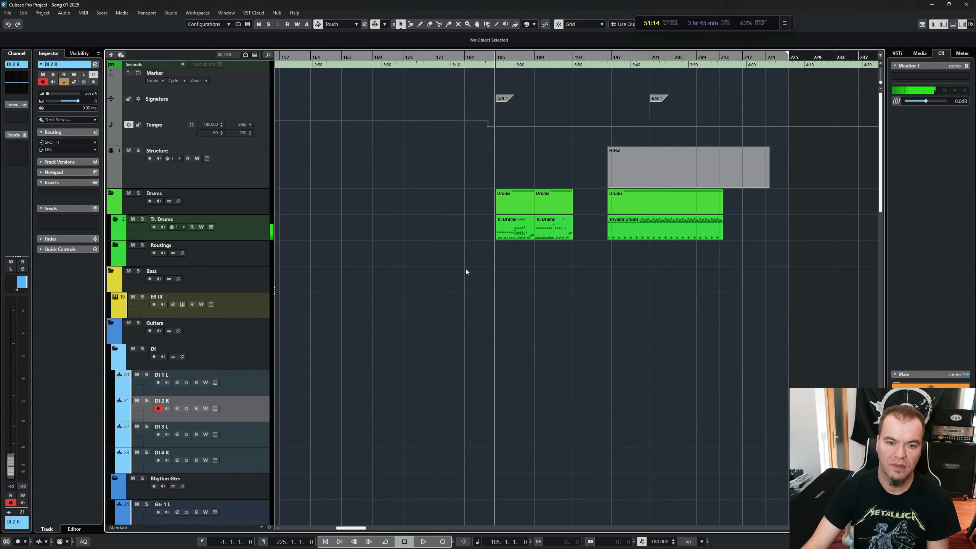
- Locate the project cursor at bar 73 in the project timeline
scroll(465, 269, "down", 4)
scroll(465, 268, "left", 5)
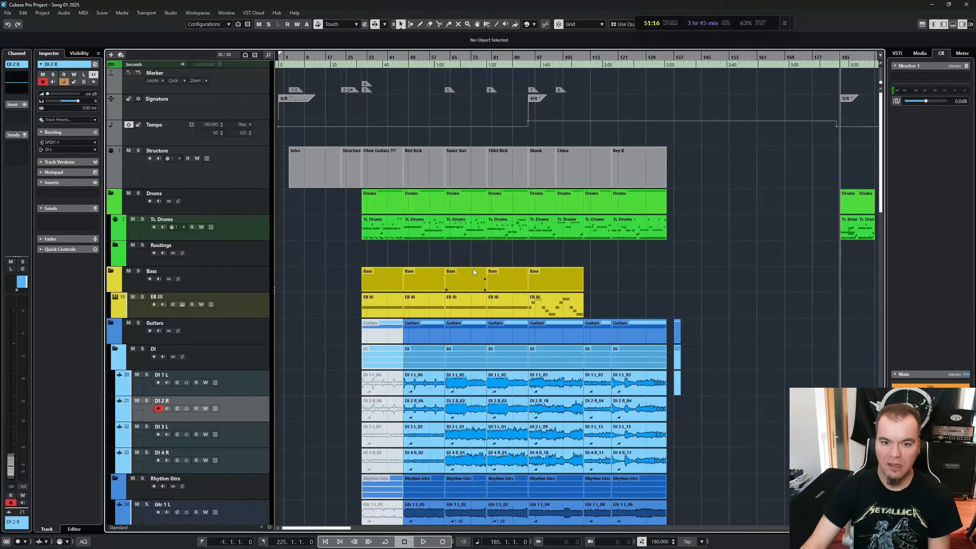
scroll(524, 272, "right", 4)
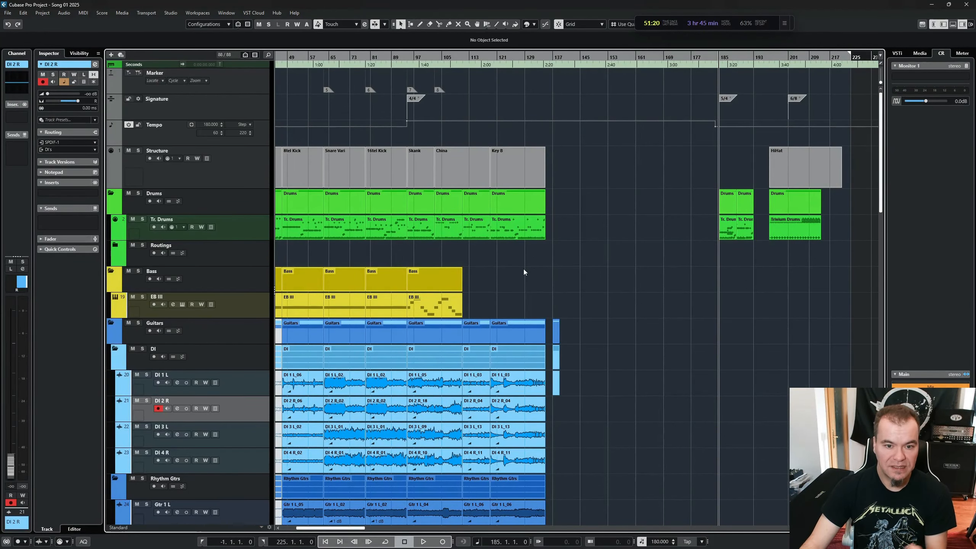
scroll(515, 263, "left", 2)
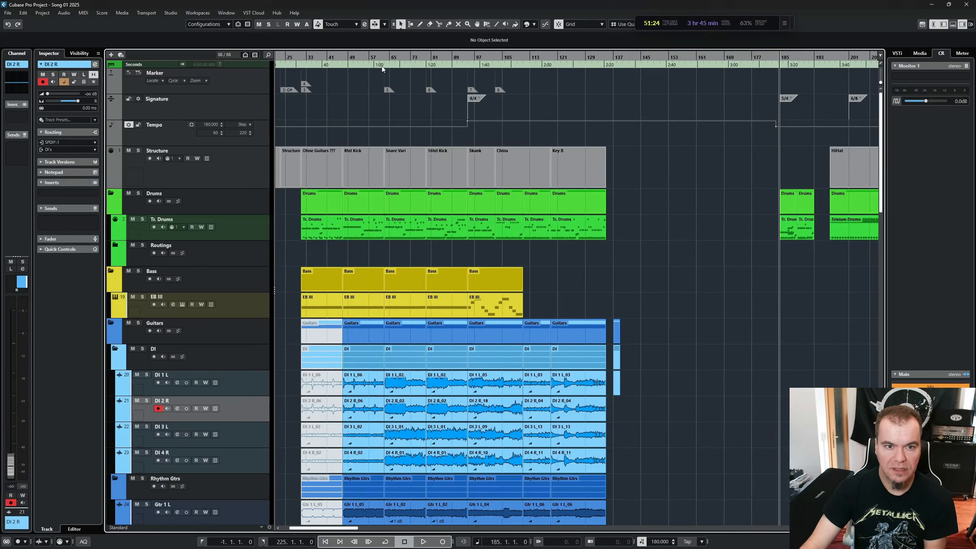
left_click(410, 57)
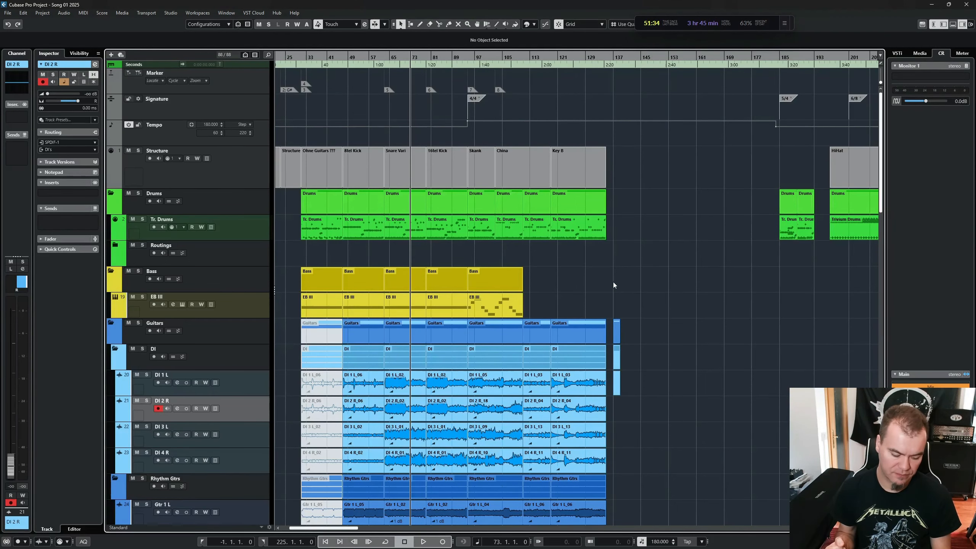
- Look up which command is assigned to Alt+Space in Key Commands and close the window
key("ctrl+shift+k")
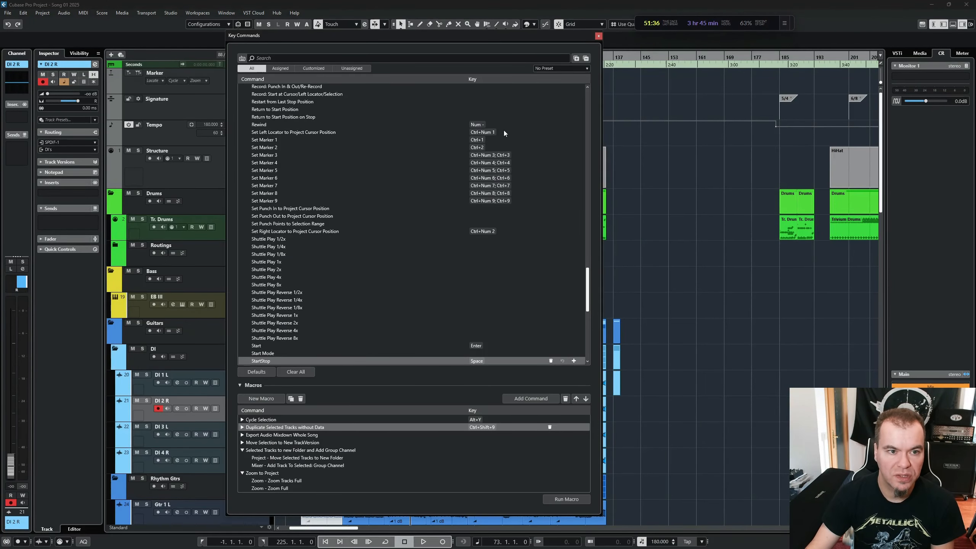
left_click(243, 58)
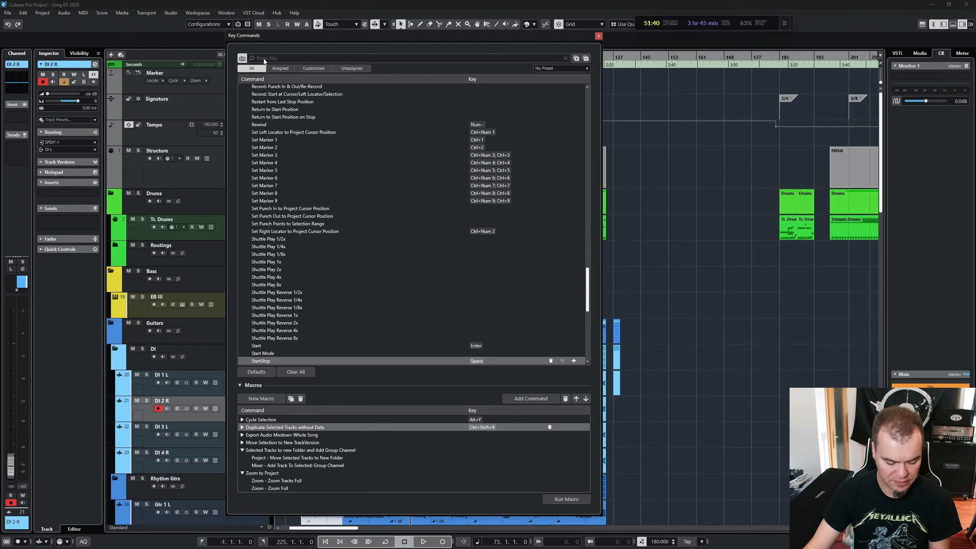
key("alt+space")
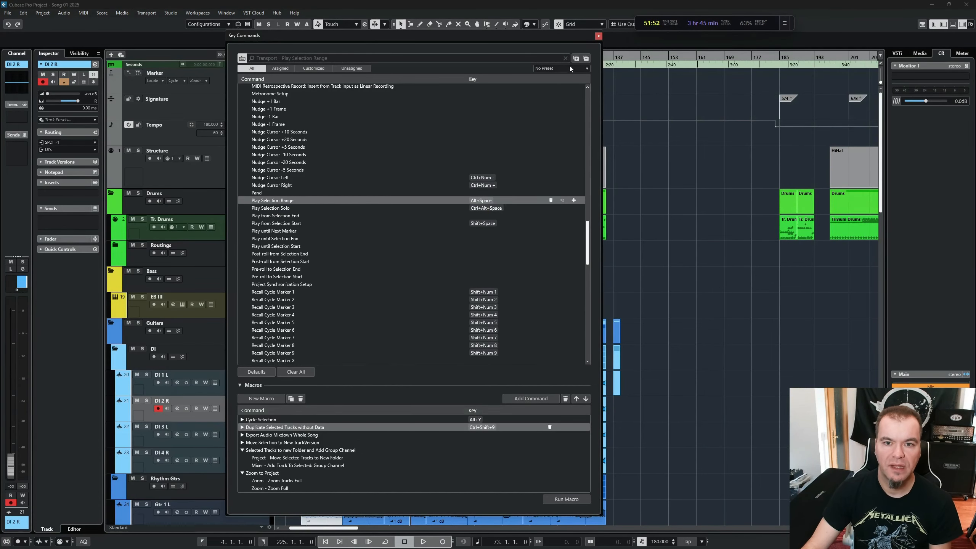
left_click(598, 36)
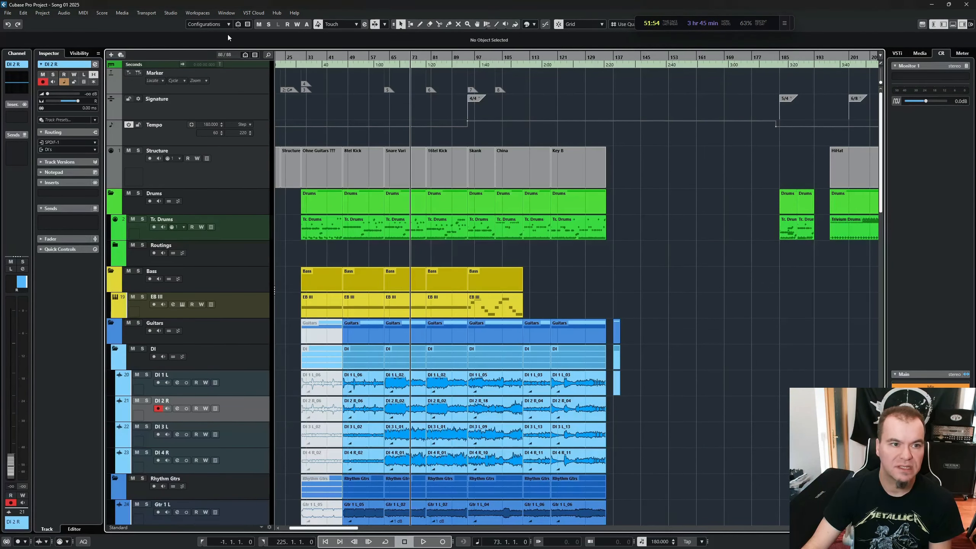
- Review the available transport start modes and leave them as they are
left_click(150, 13)
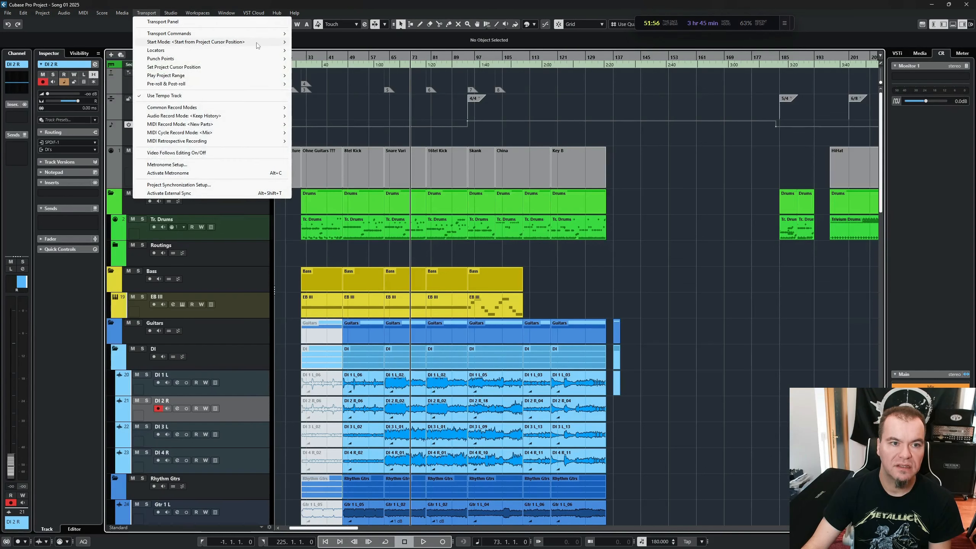
mouse_move(258, 42)
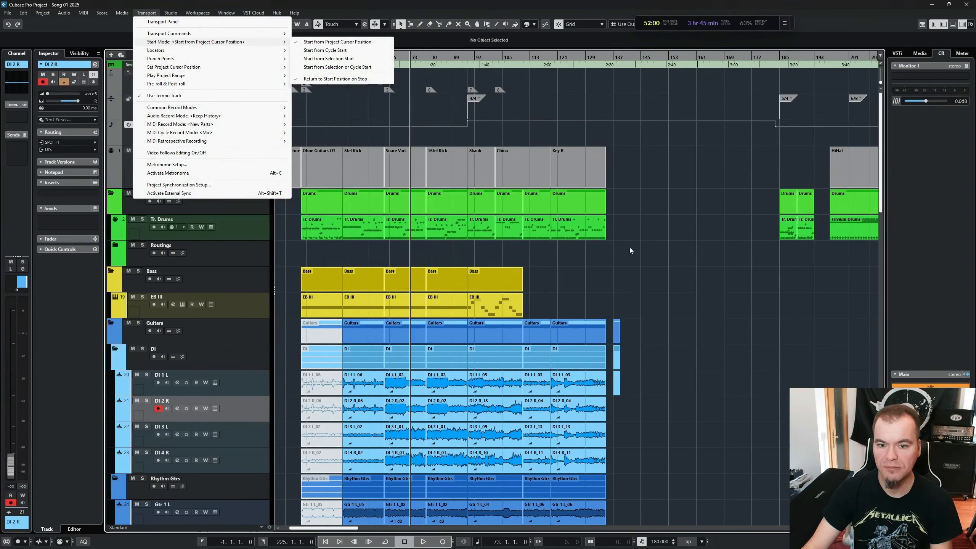
left_click(633, 268)
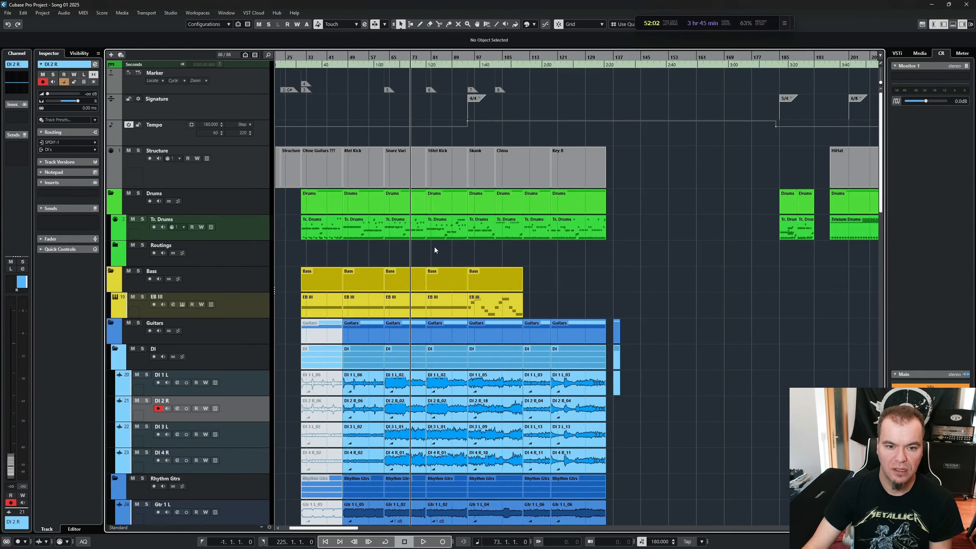
- Select the Tr. Drums part at bar 95, play briefly from the project cursor, and play the selection range, stopping after each
scroll(434, 247, "up", 2)
scroll(433, 248, "up", 1)
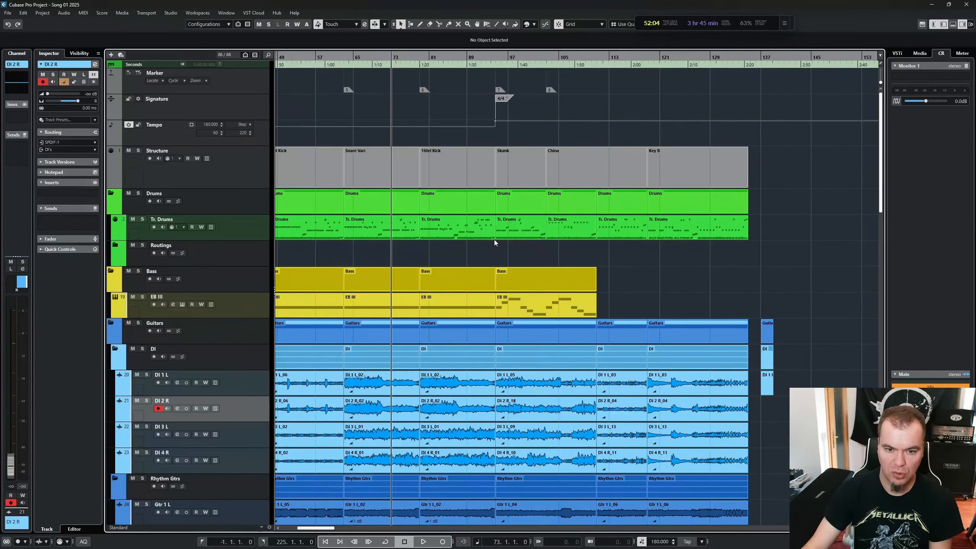
left_click(510, 234)
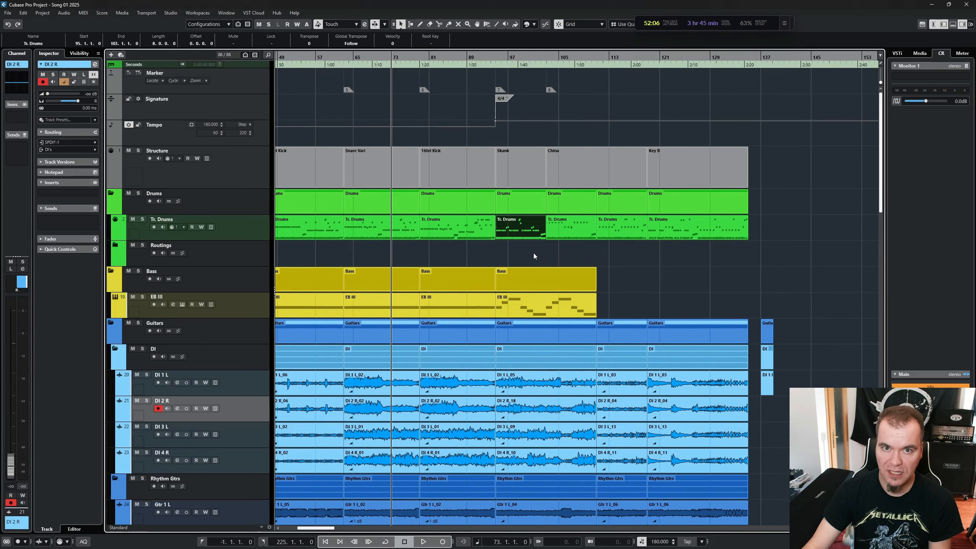
key("space")
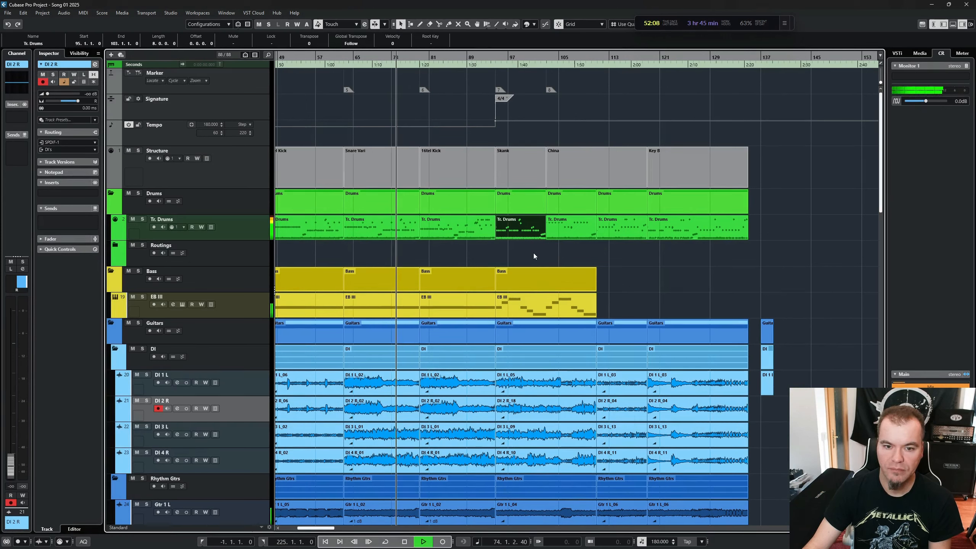
key("space")
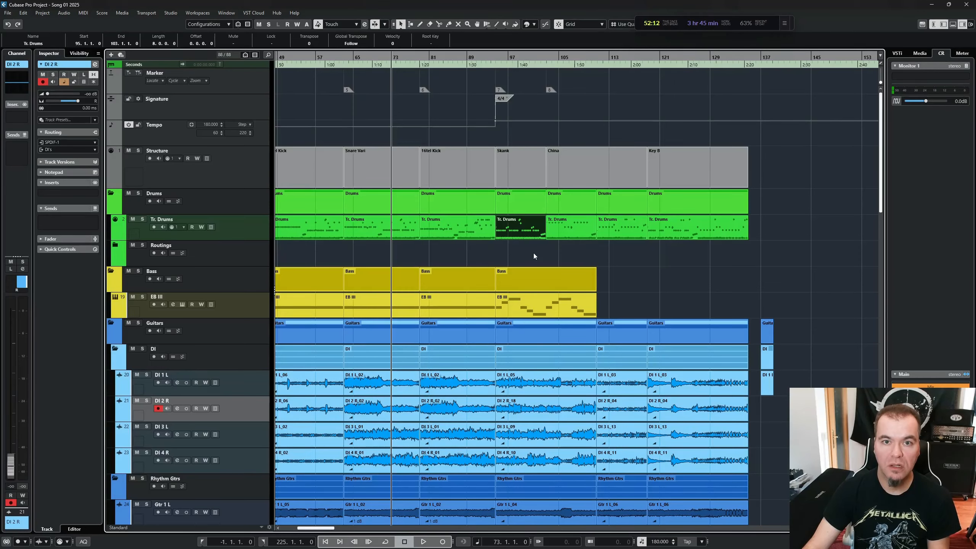
key("alt+space")
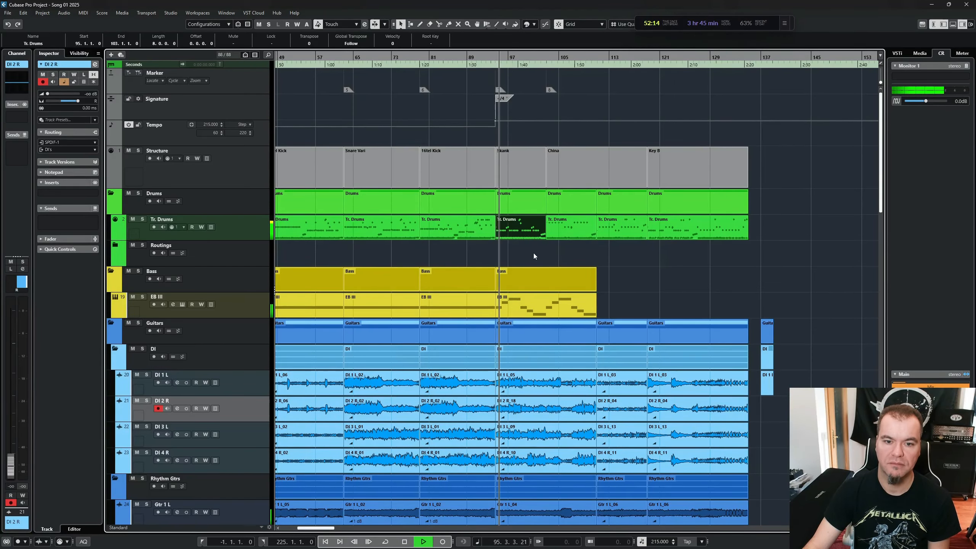
key("space")
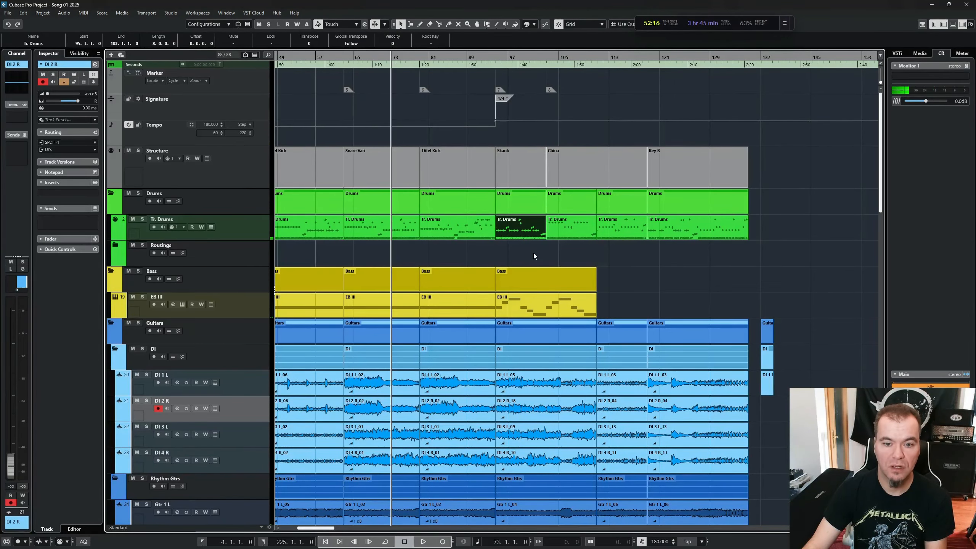
- Select the DI 4 R event at bar 119, switch to the Gtr 3 L event at bar 63, play its selection range, and stop
scroll(603, 354, "down", 3)
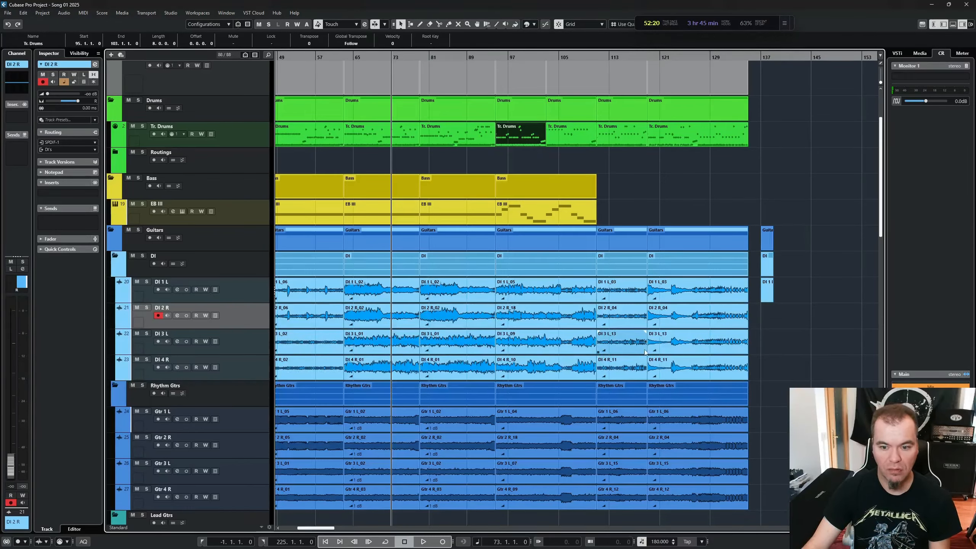
left_click(675, 368)
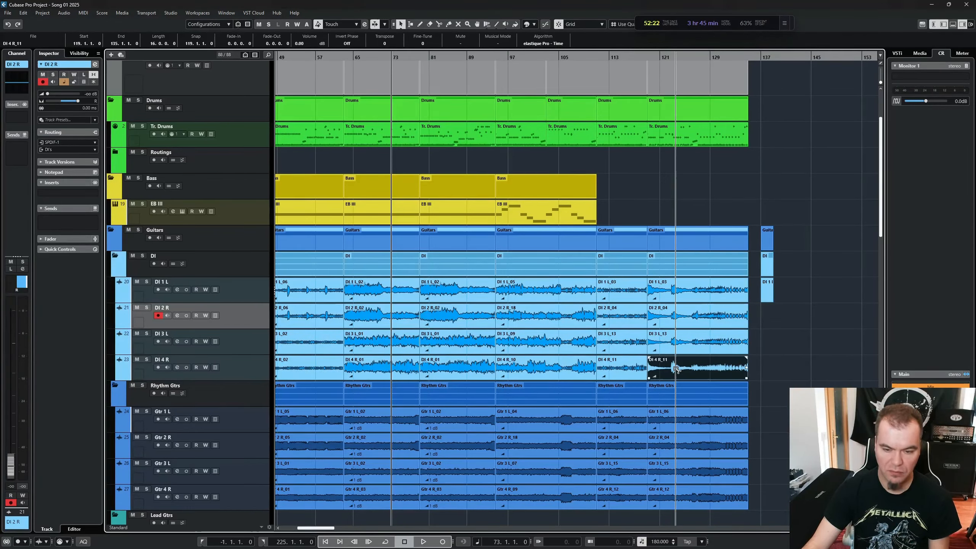
left_click(389, 470)
key("space")
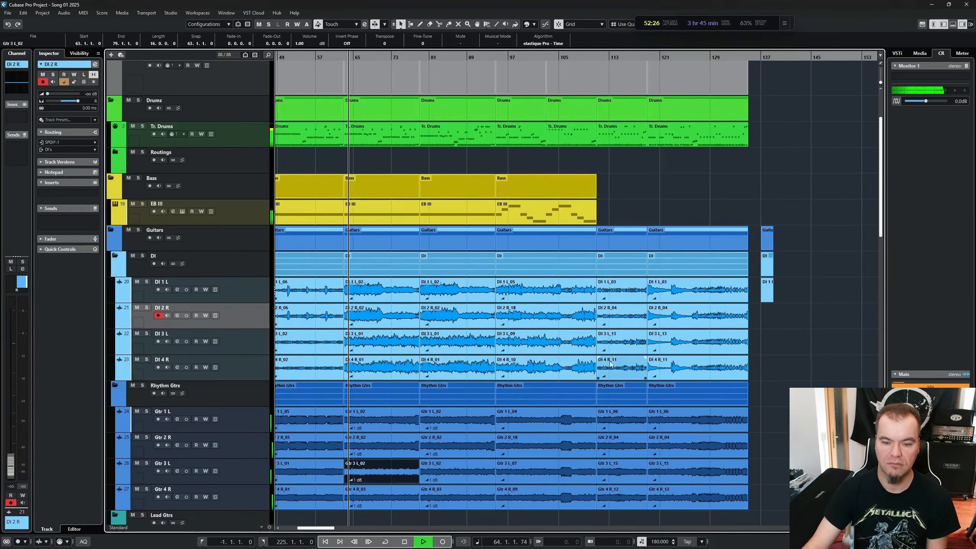
scroll(589, 365, "down", 2)
key("space")
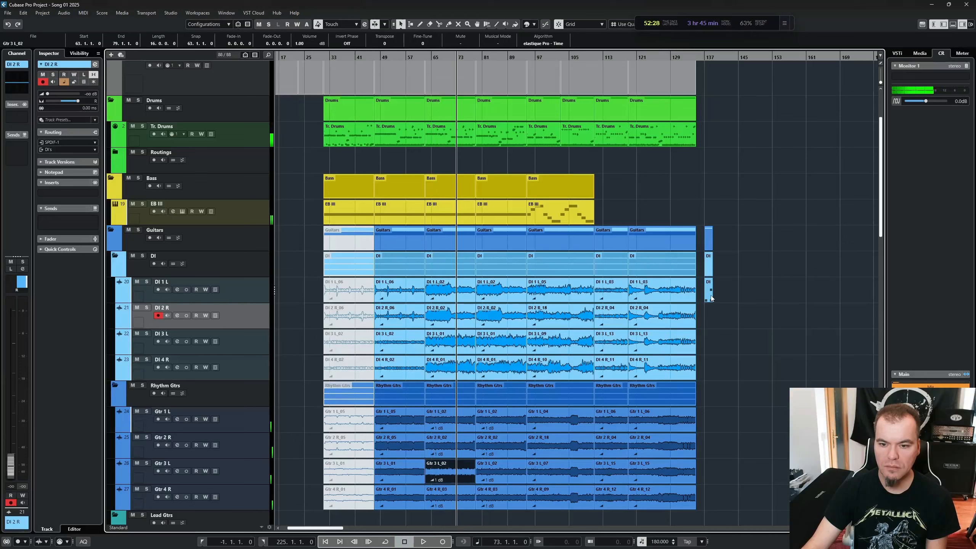
- Select the short DI 1 L part at bar 137, play its selection range, and stop
left_click(709, 296)
key("space")
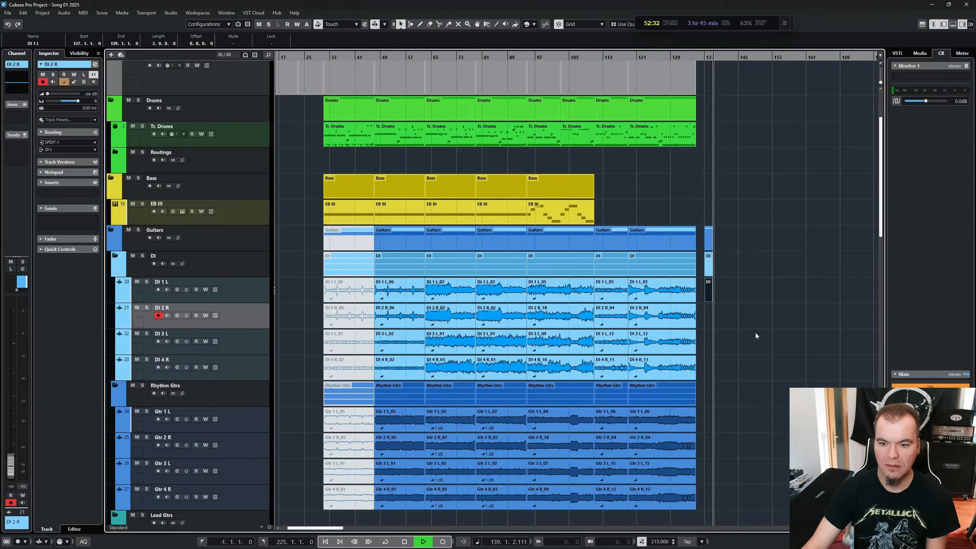
key("space")
- Activate the Range Selection tool and locate the project cursor at bar 95 above the guitar DI events
scroll(746, 328, "up", 3)
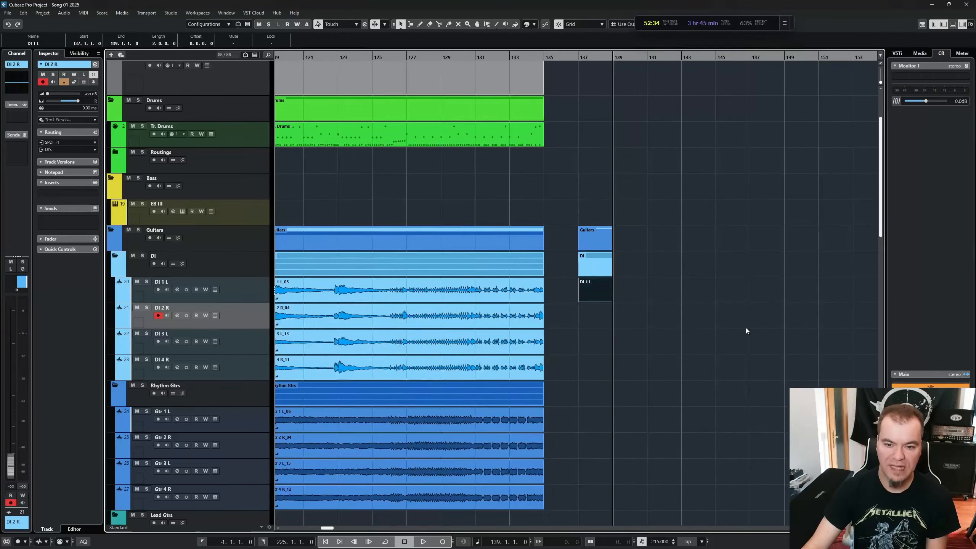
scroll(572, 294, "left", 5)
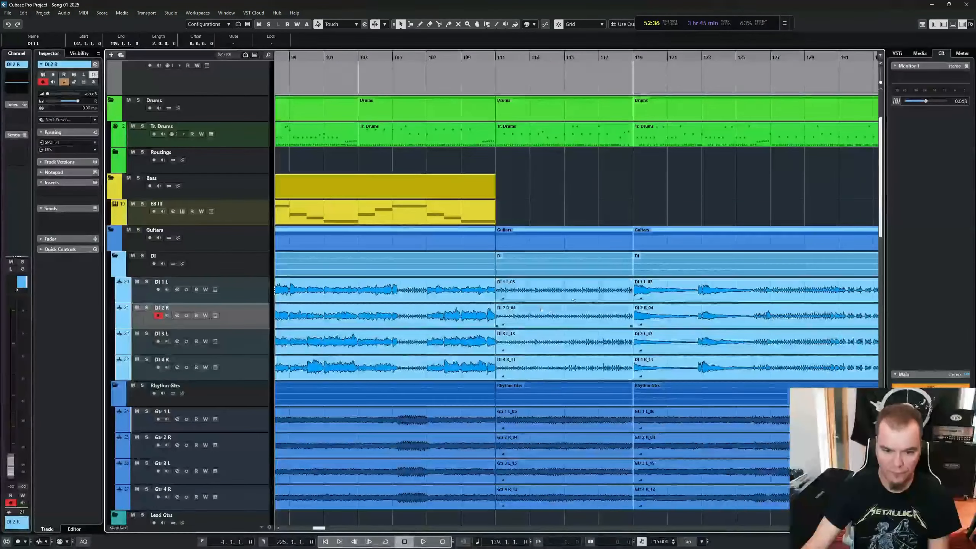
scroll(455, 315, "left", 2)
key("shift+h")
key("shift+h")
key("shift+h")
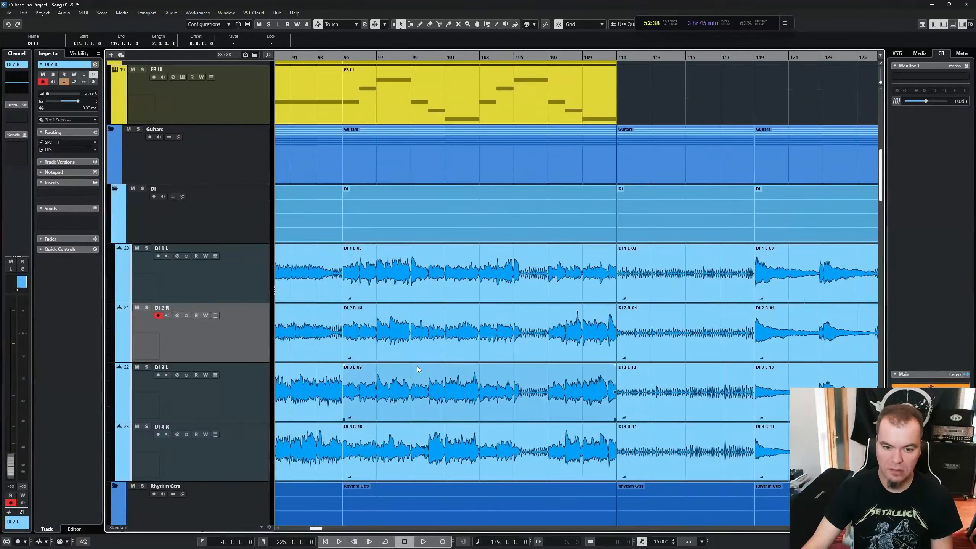
key("shift+h")
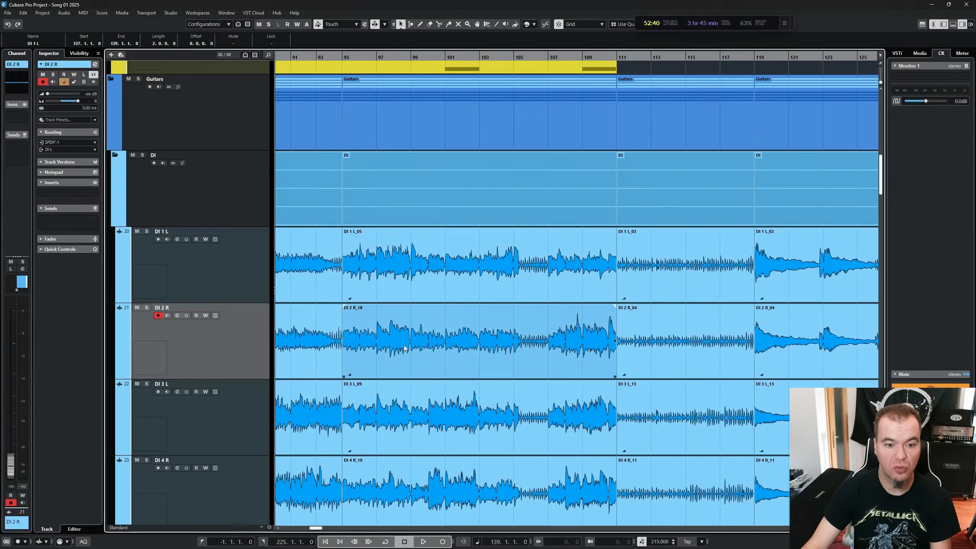
key("2")
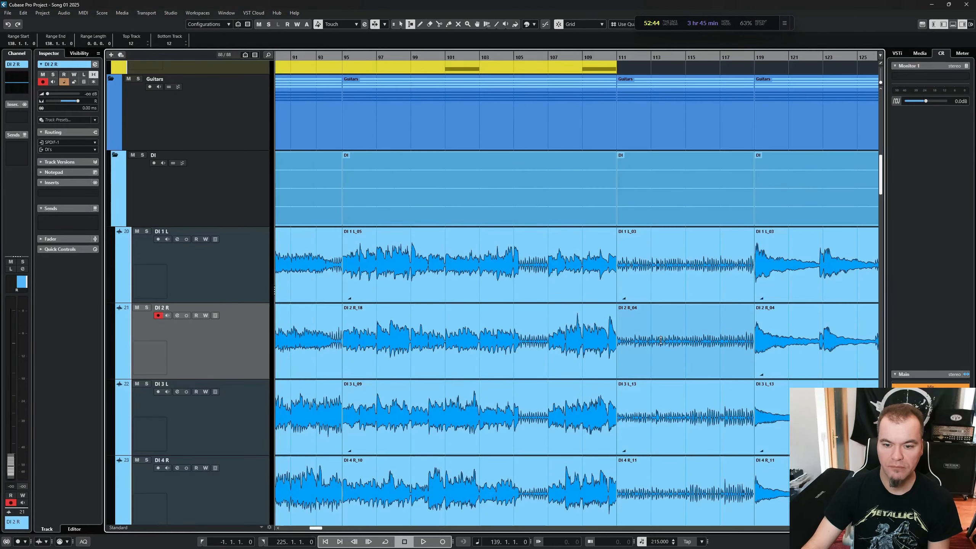
left_click(343, 56)
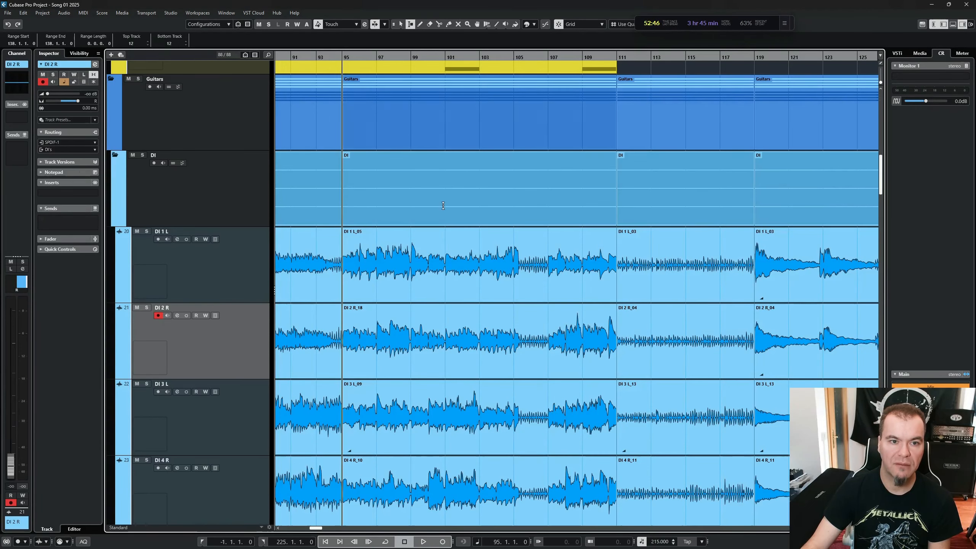
- Set the range position to bar 115 on the DI 2 R event and start playback from there
left_click(688, 337)
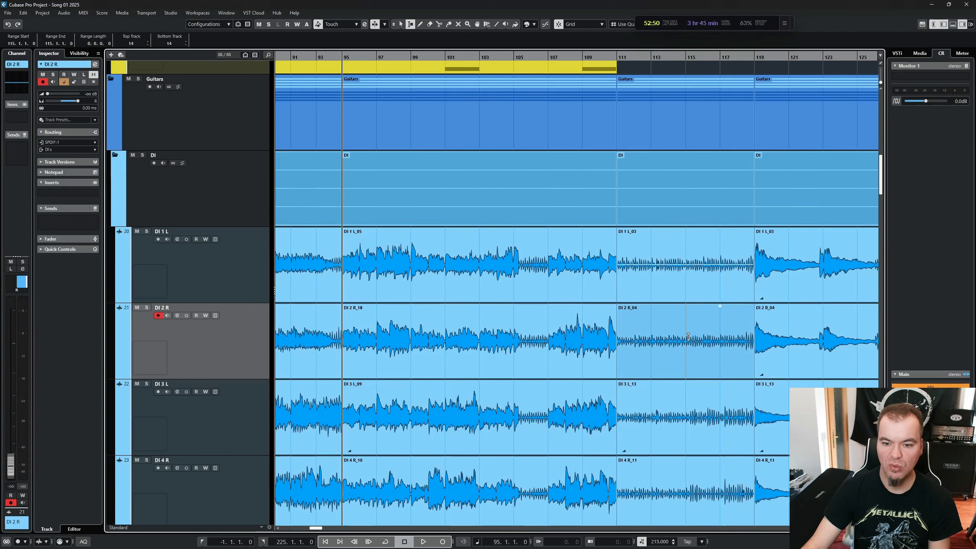
key("alt+space")
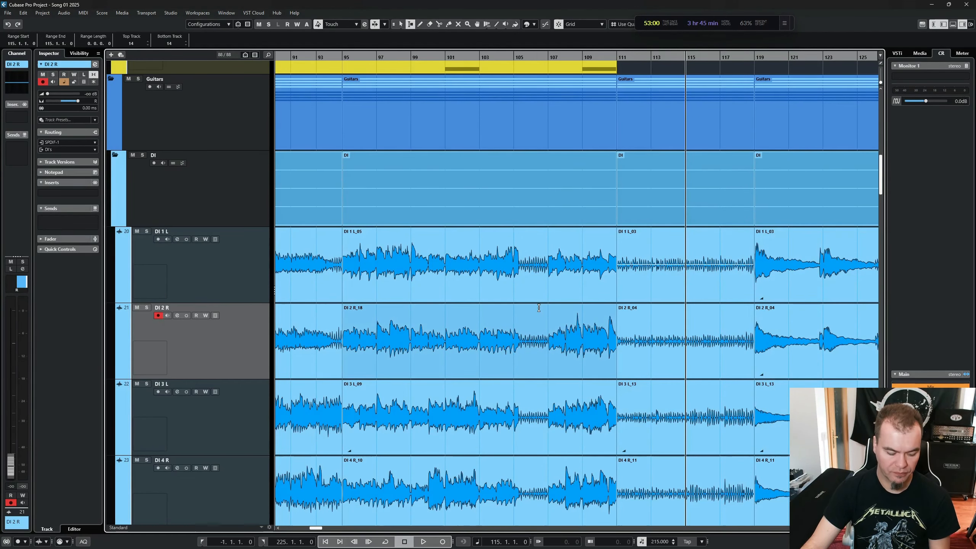
- Select the range from bar 115 to bar 119 on the DI 2 R track and play it
scroll(538, 309, "down", 5)
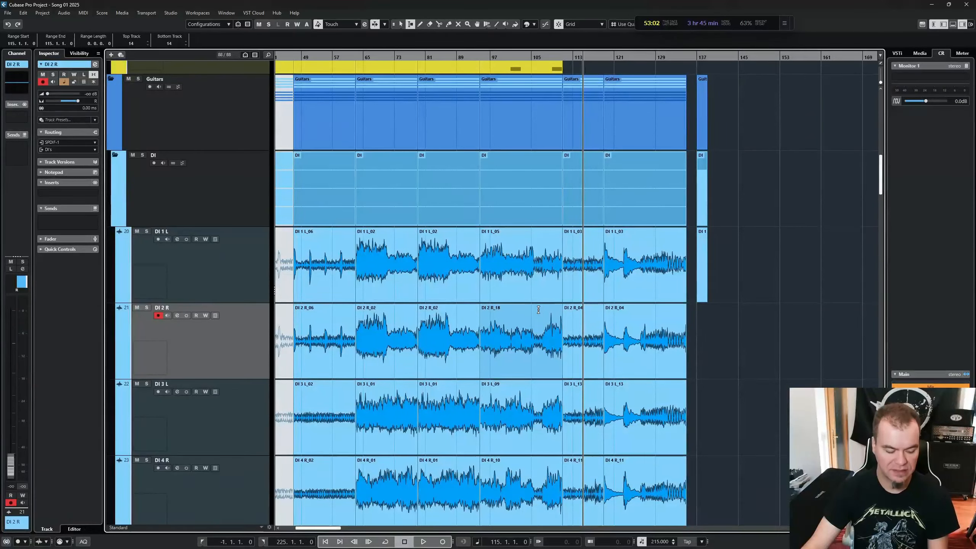
scroll(596, 372, "up", 7)
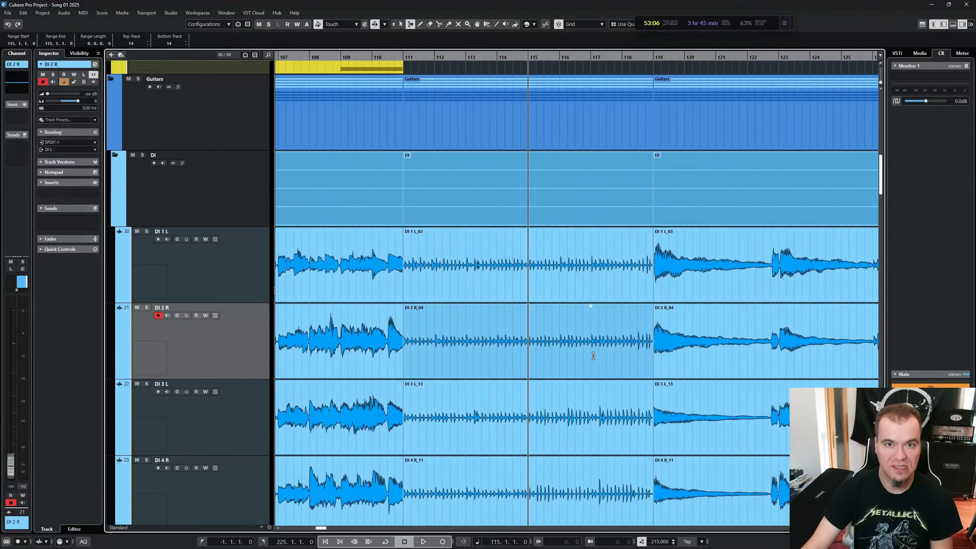
scroll(590, 355, "up", 2)
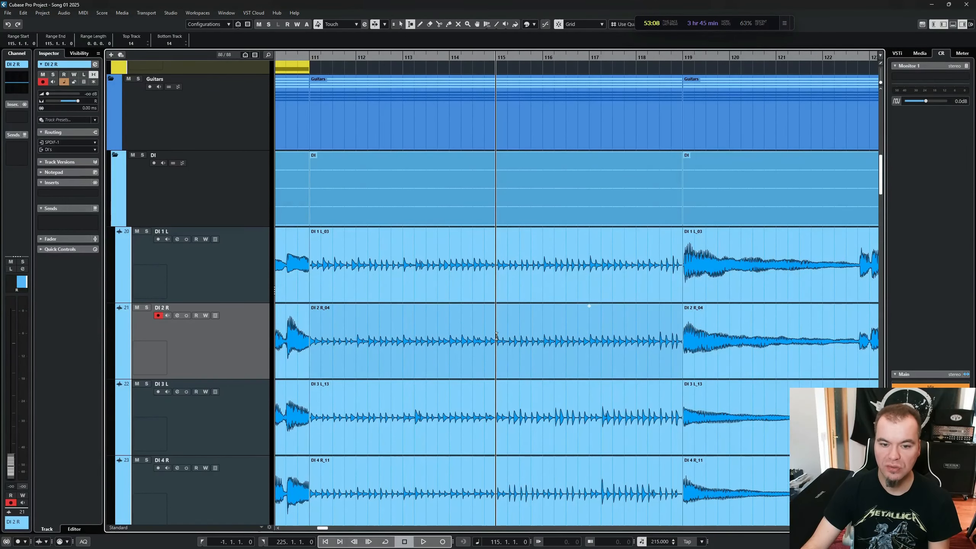
left_click_drag(496, 347, 681, 345)
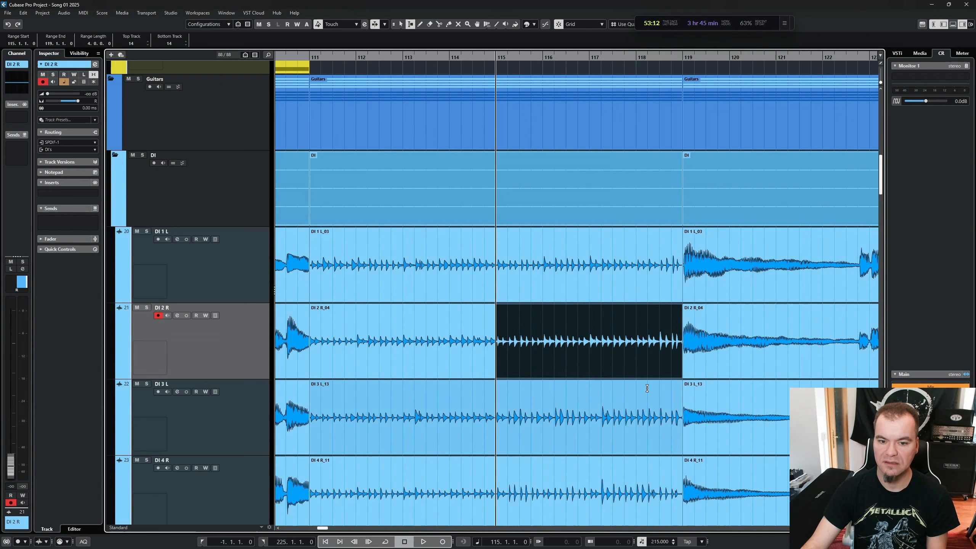
key("space")
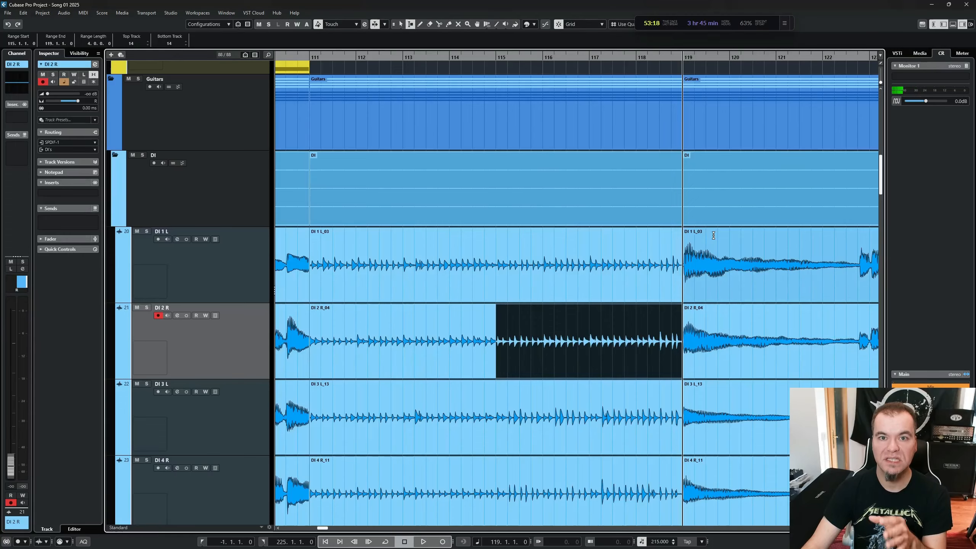
- Clear the range by returning to the Object Selection tool, and reduce the track heights so drums, bass and guitars fit together
left_click(597, 235)
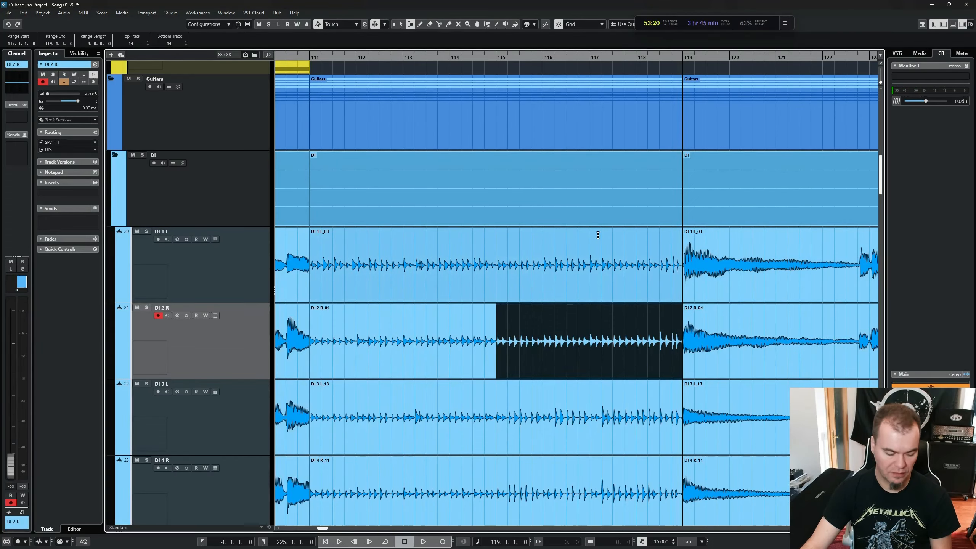
scroll(598, 236, "down", 6)
scroll(578, 249, "down", 3)
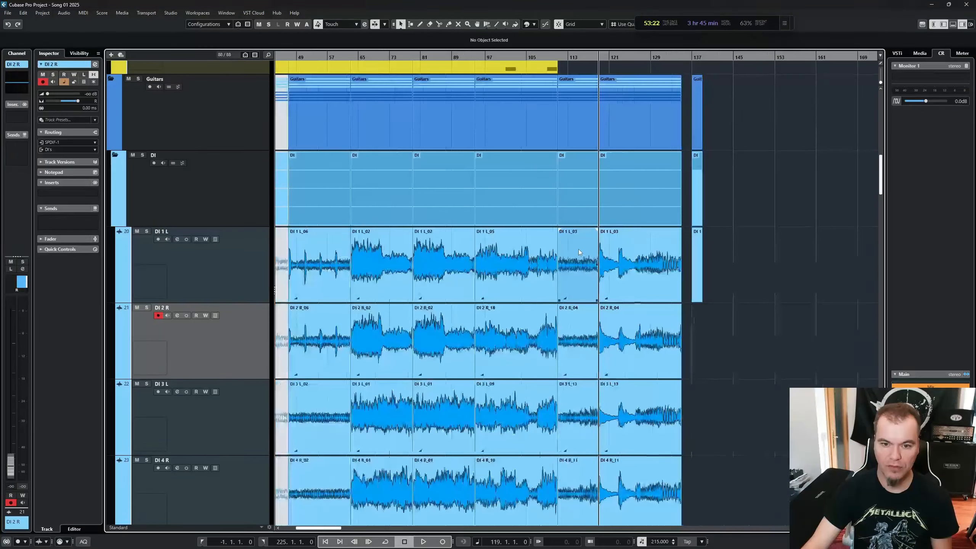
scroll(744, 240, "up", 5)
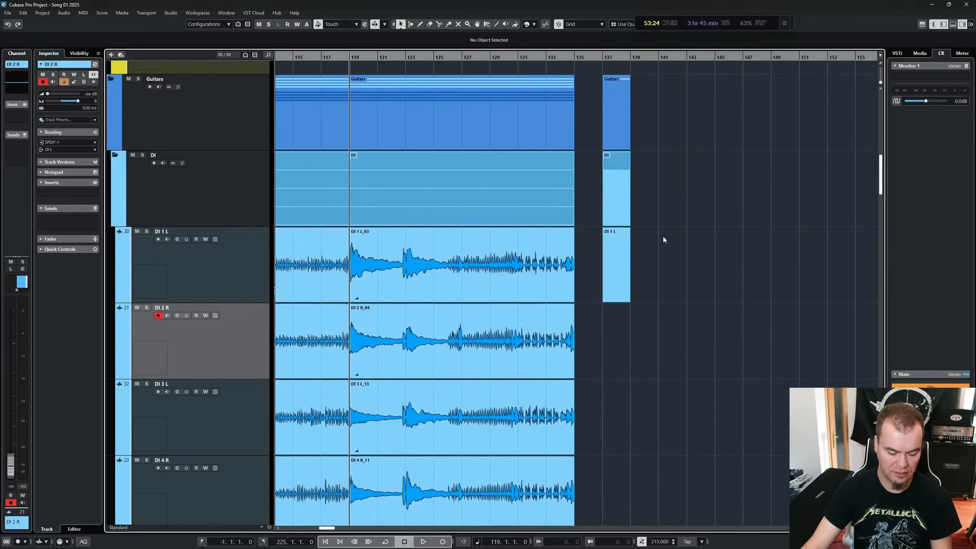
key("shift+g")
key("shift+g")
key("shift+g")
key("shift+g")
key("shift+g")
key("shift+g")
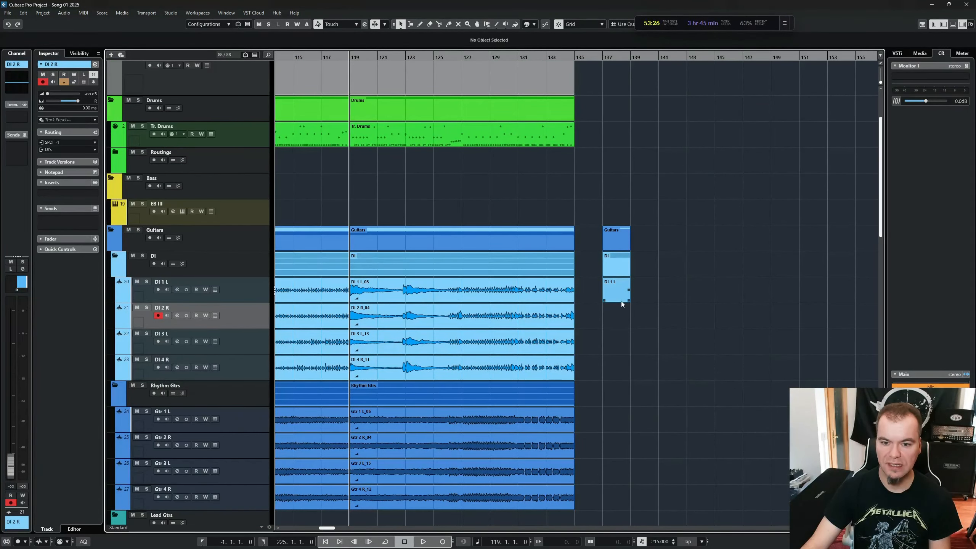
- Select the short DI 1 L part at bar 137 and play its selection range
left_click(621, 300)
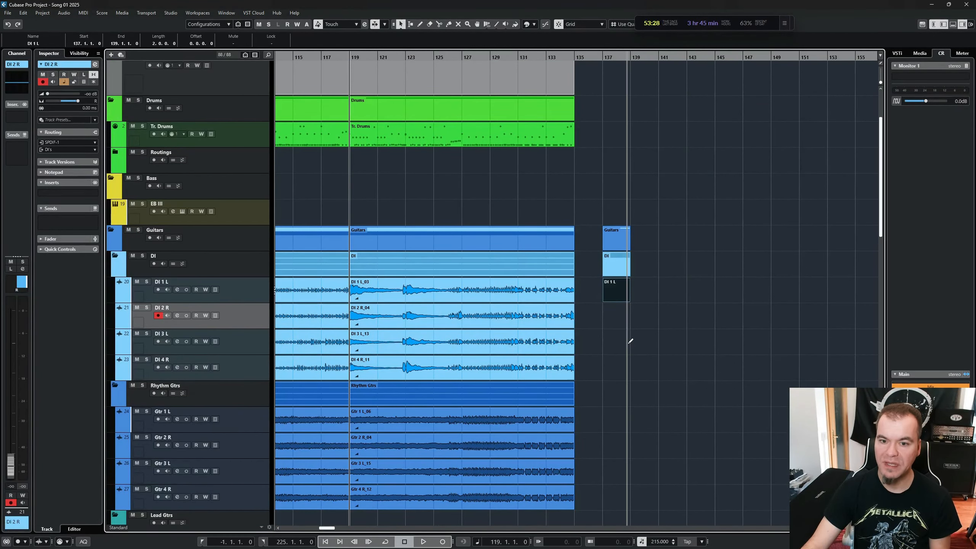
key("alt+space")
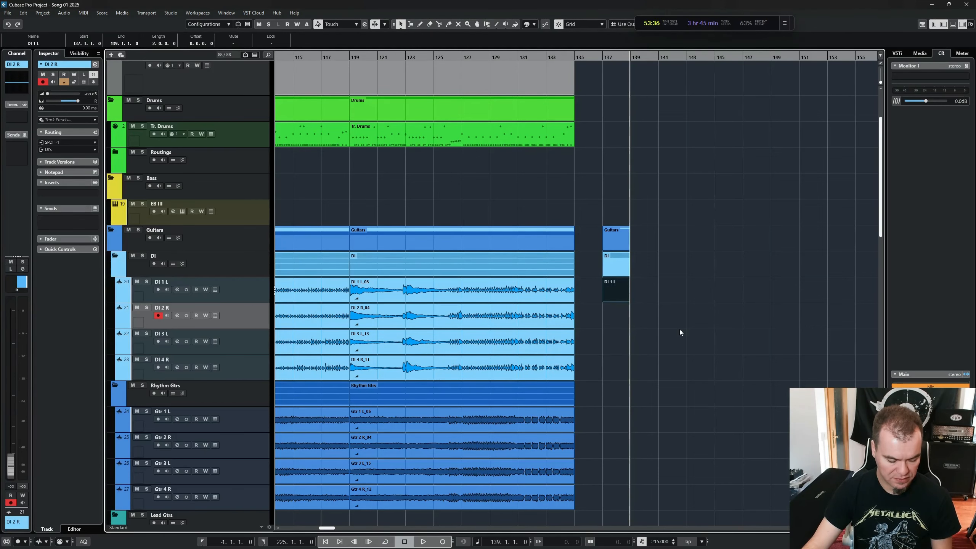
- Look up the command assigned to Shift+Space in the Key Commands using key search, and close the dialog
key("ctrl+k")
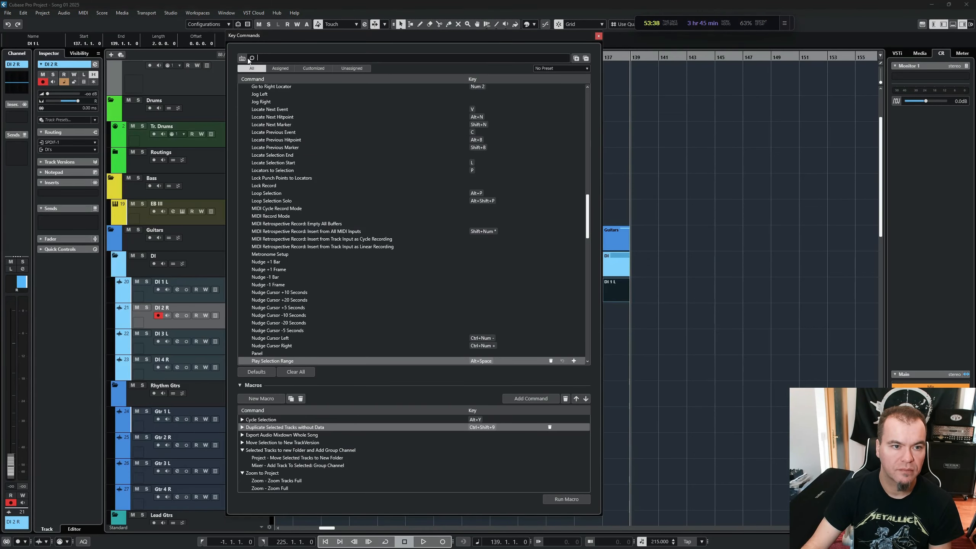
left_click(243, 58)
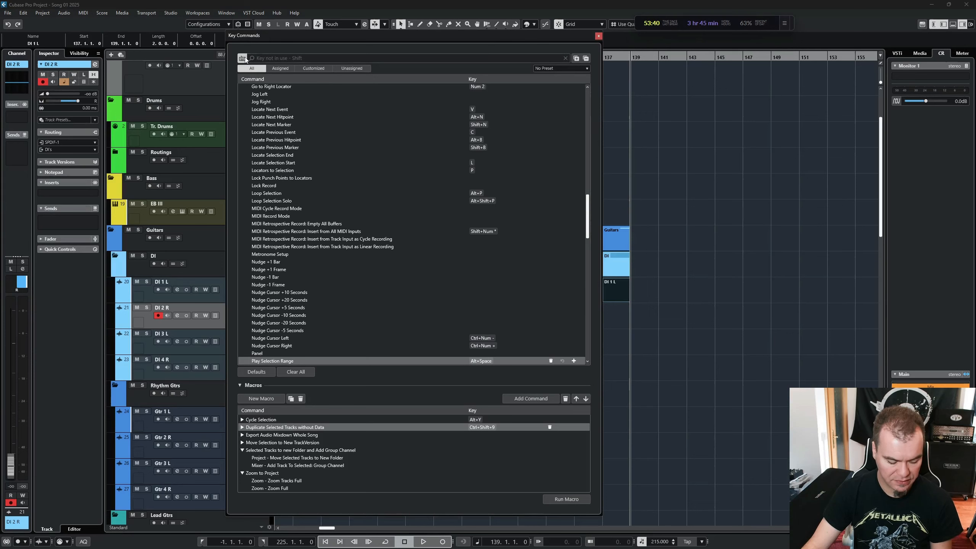
key("shift+space")
scroll(454, 287, "down", 4)
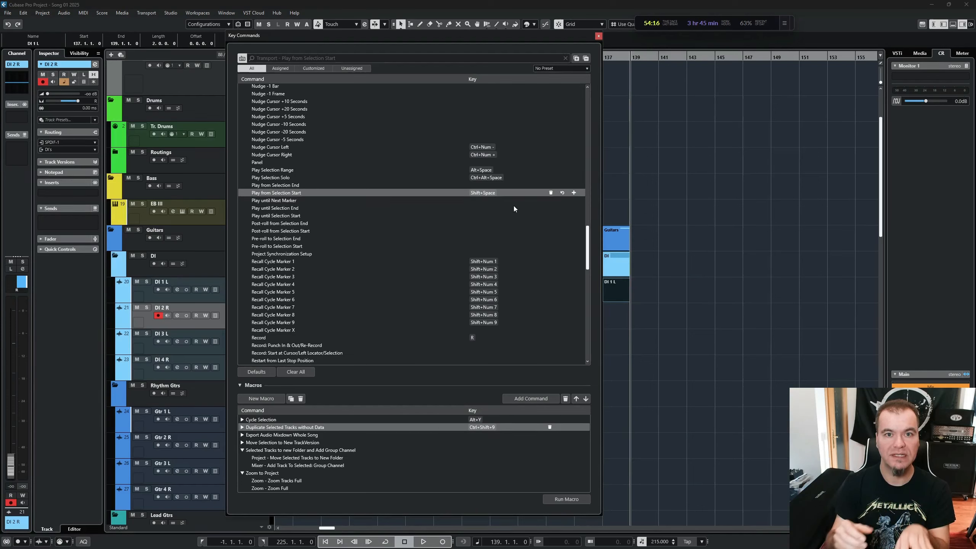
left_click(598, 36)
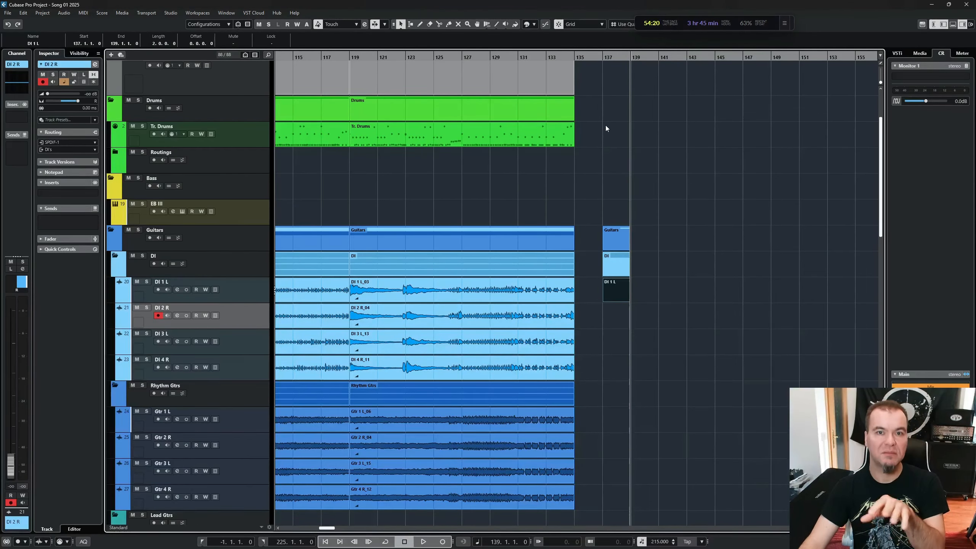
- Locate the project cursor near bar 76, select the DI 2 R event at bar 119, play from the selection start, and stop
left_click(444, 165)
scroll(428, 165, "down", 5)
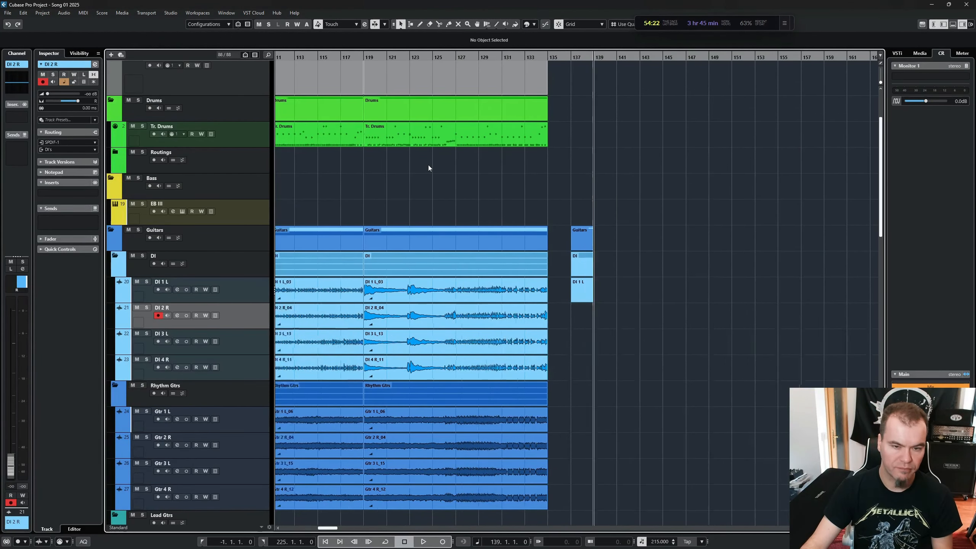
scroll(428, 165, "left", 4)
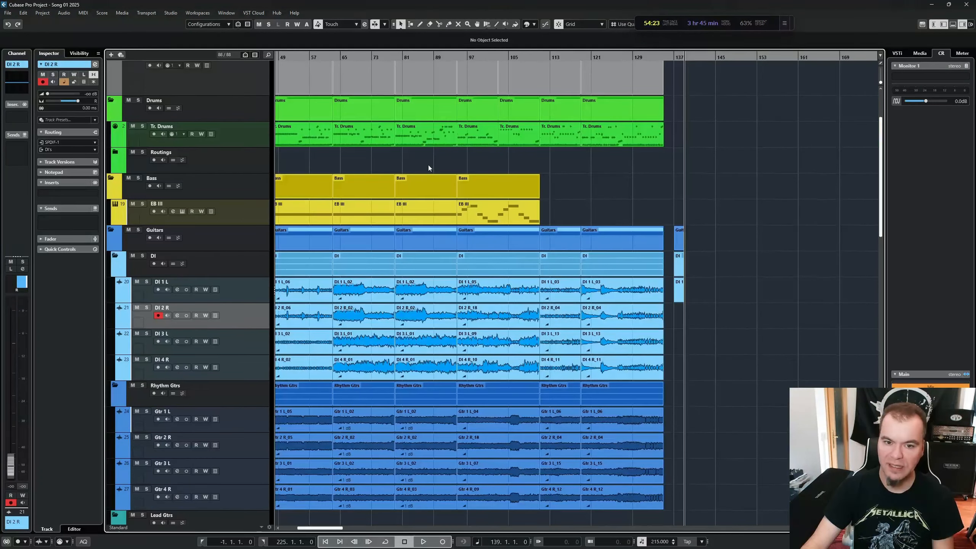
left_click(385, 58)
left_click(612, 321)
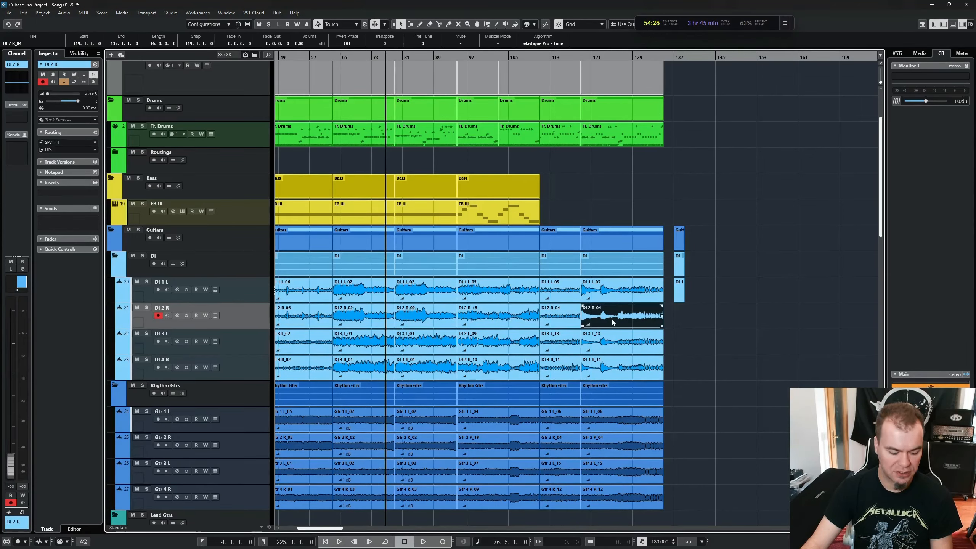
key("alt+space")
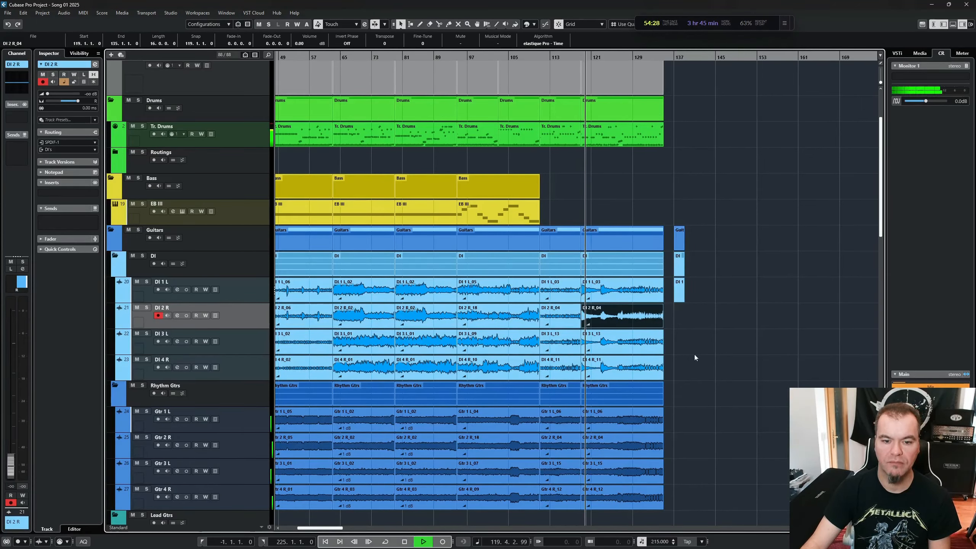
key("space")
- Select the DI 4 R event at bar 63, play from the selection start, and stop
left_click(362, 371)
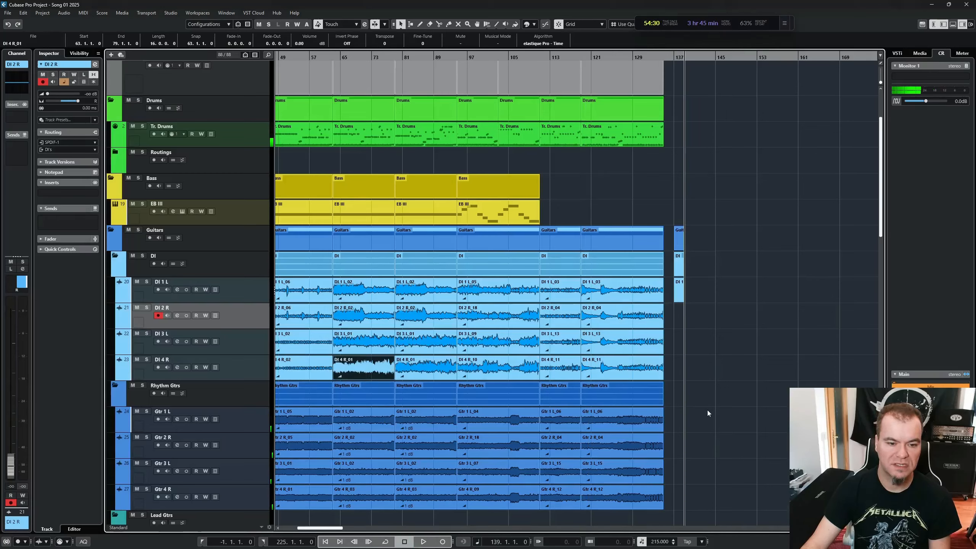
key("alt+space")
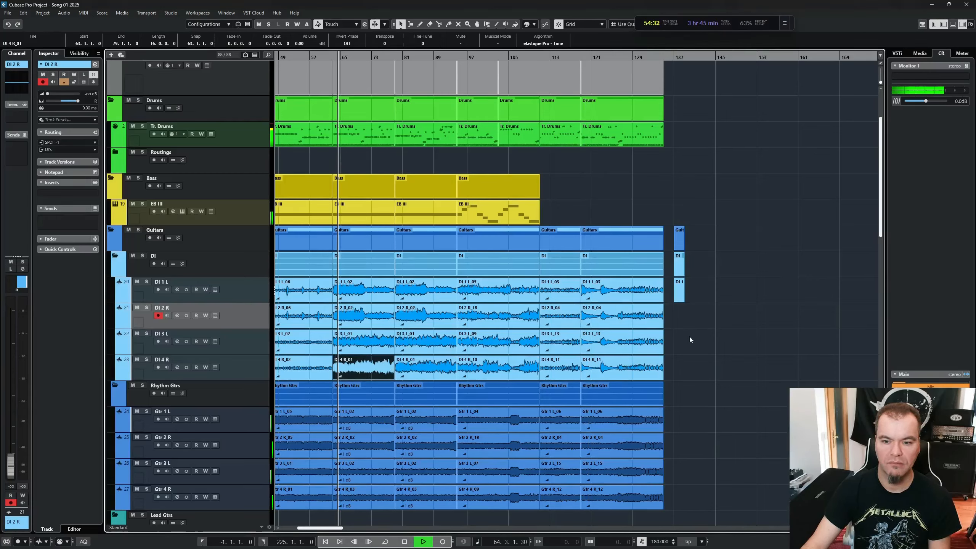
key("space")
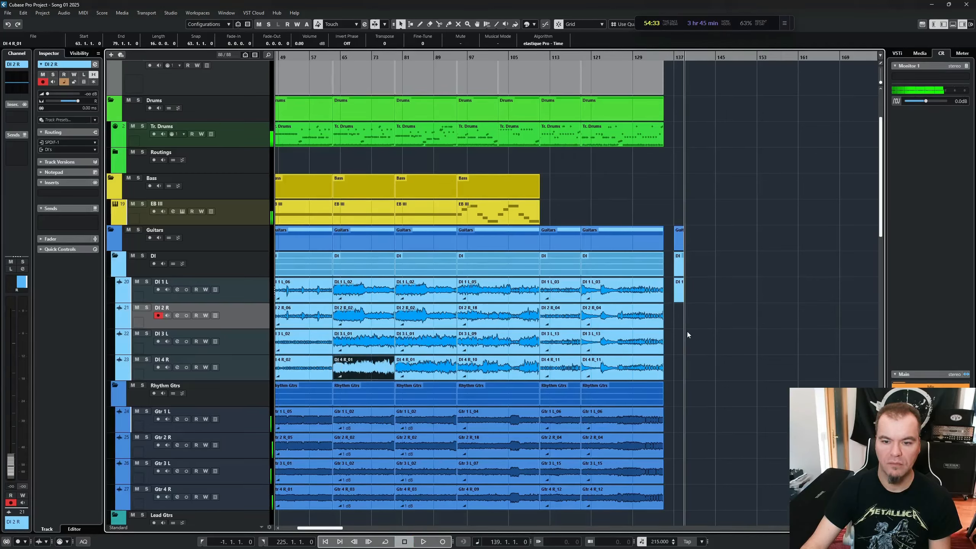
- Select the short DI 1 L part at bar 137, play from its start past its end, stop, and deselect it
left_click(680, 291)
key("alt+space")
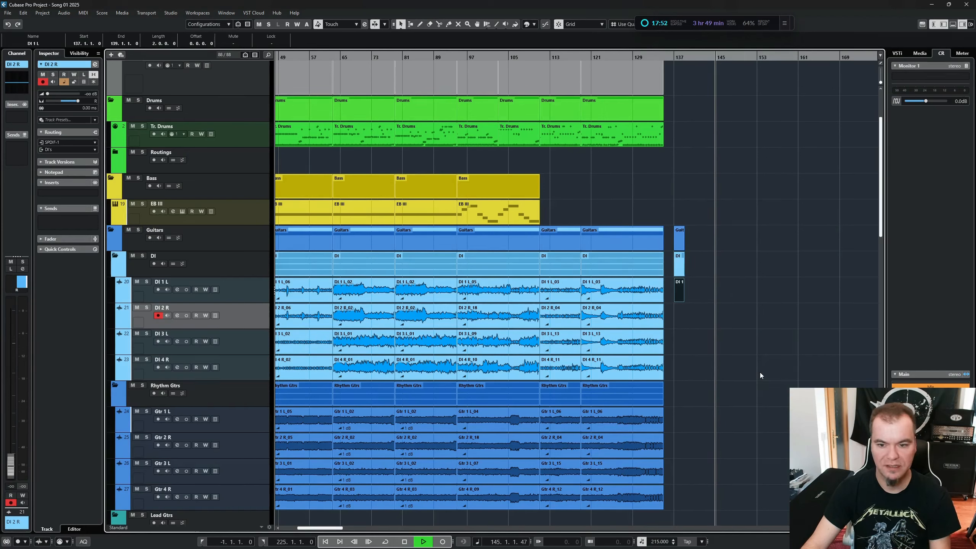
key("space")
left_click(760, 372)
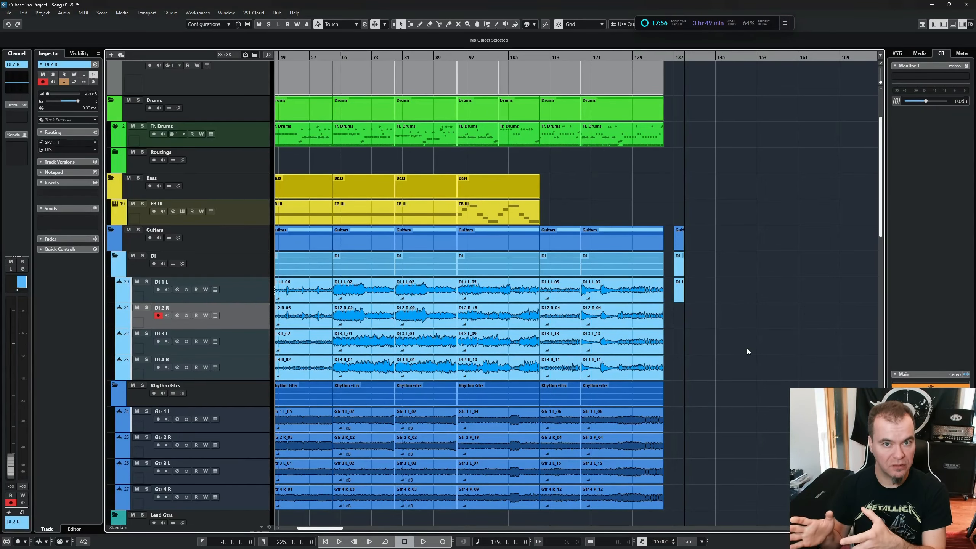
- Open the Tr. Drums part at bar 185 in the Drum Editor and delete the Ride R Main and Ride L Main notes
scroll(634, 332, "right", 5)
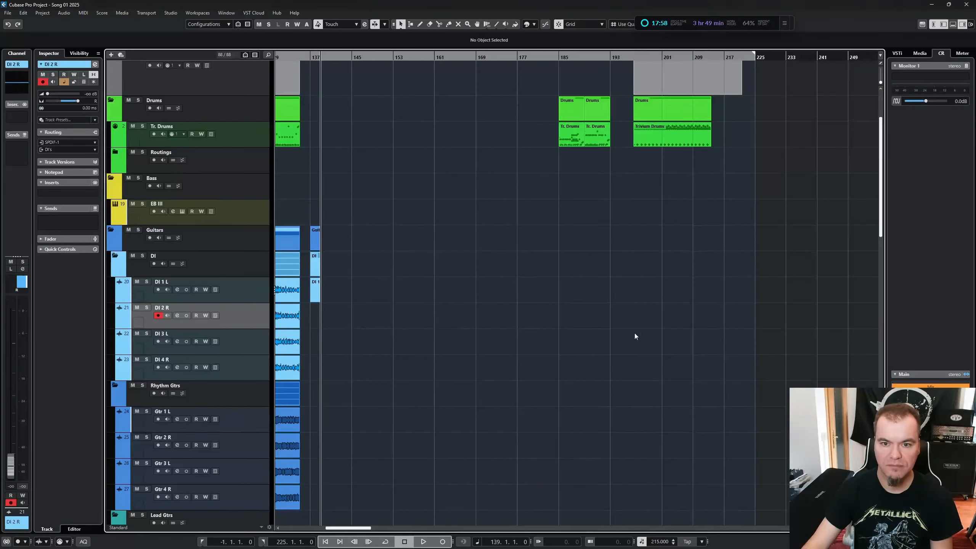
double_click(572, 135)
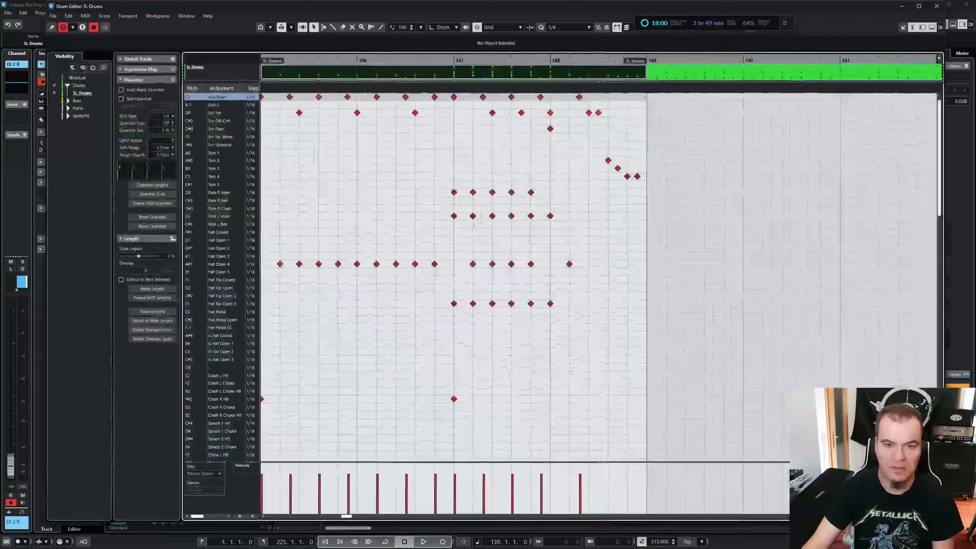
scroll(451, 246, "left", 3)
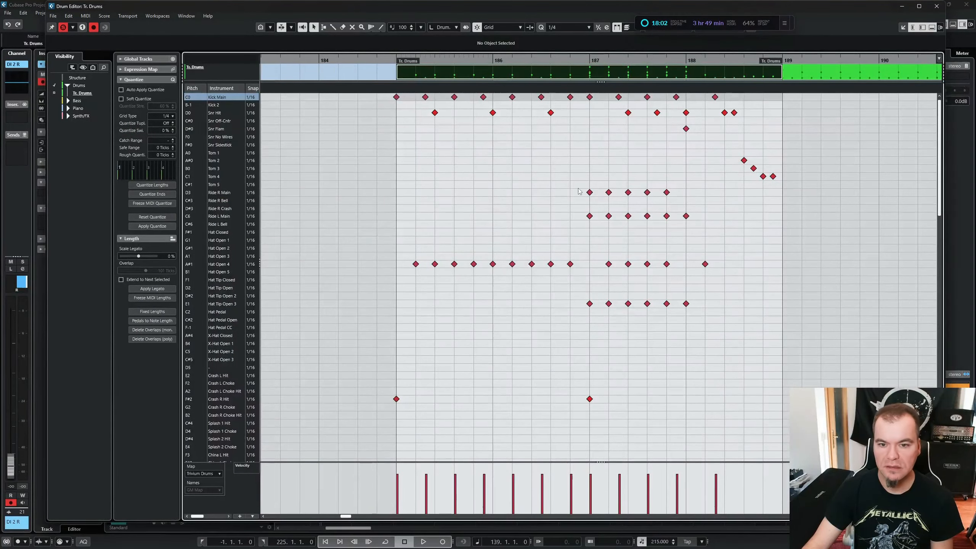
left_click_drag(562, 193, 693, 233)
key("Delete")
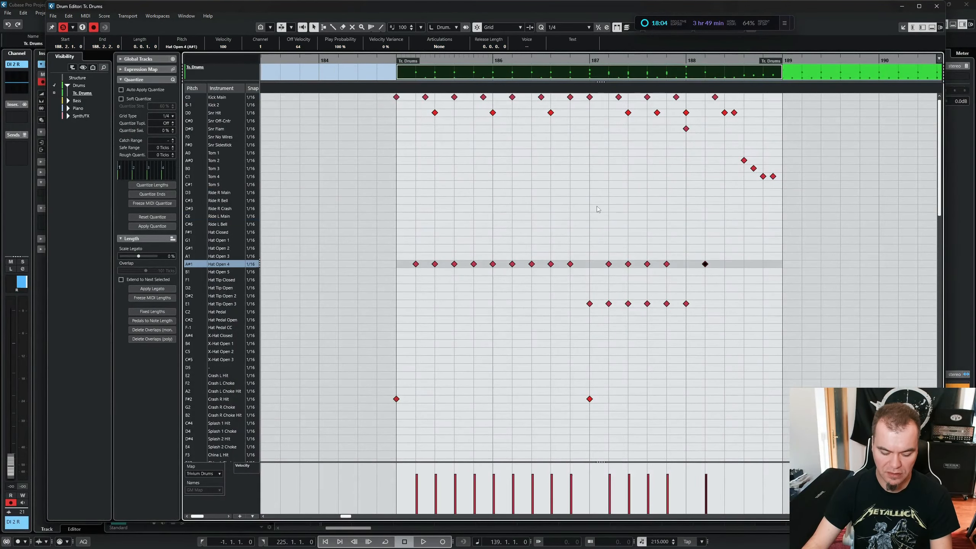
- Draw a row of Ride R Crash notes from bar 187 to bar 188, and play the part briefly from bar 185
key("8")
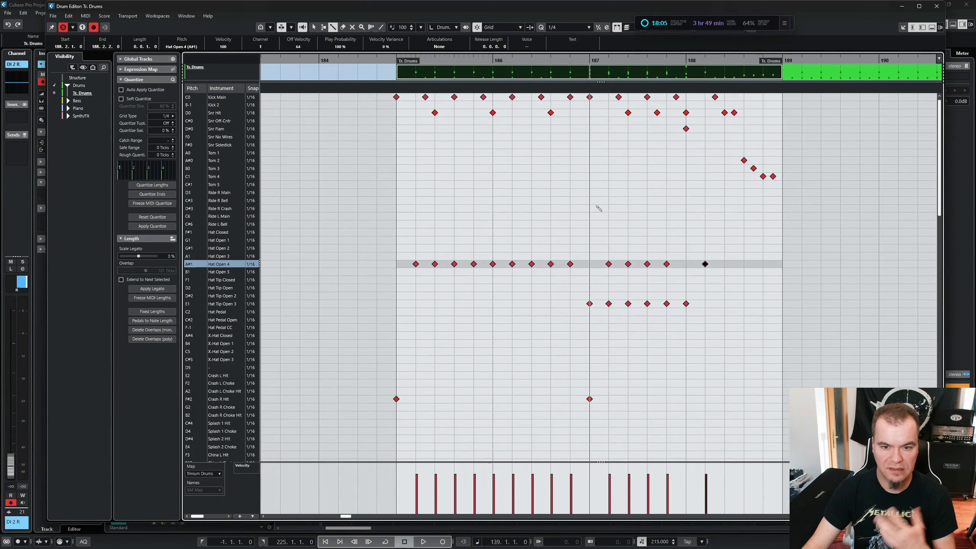
left_click(395, 57)
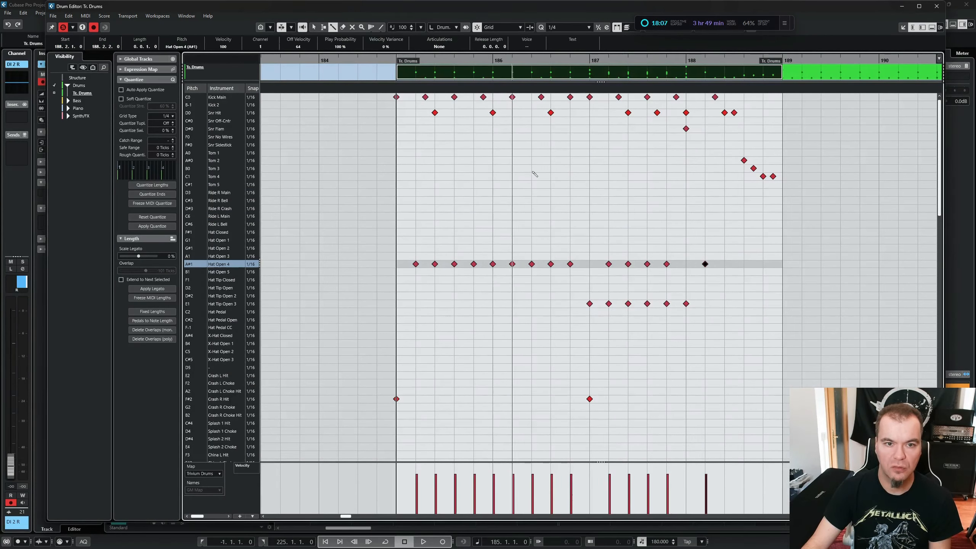
left_click(589, 208)
left_click_drag(615, 214, 687, 209)
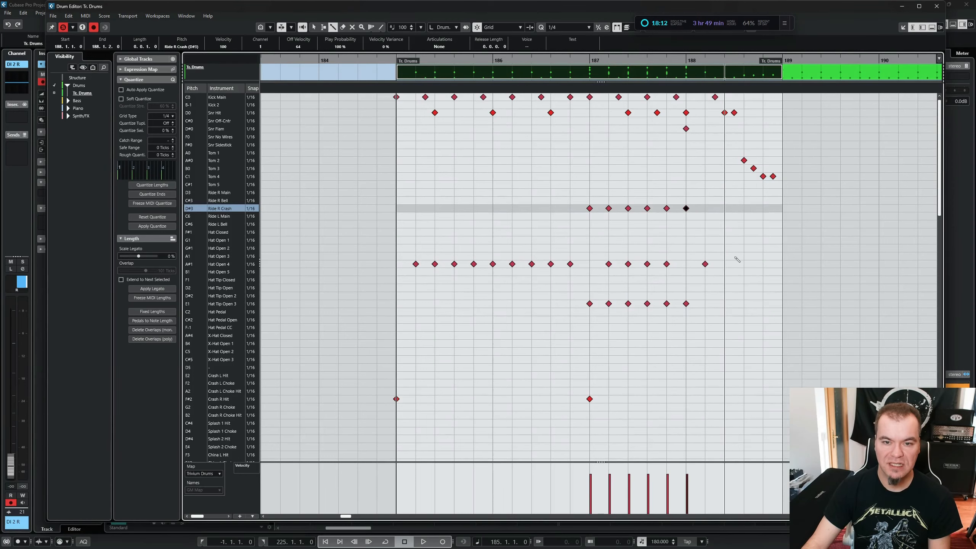
key("space")
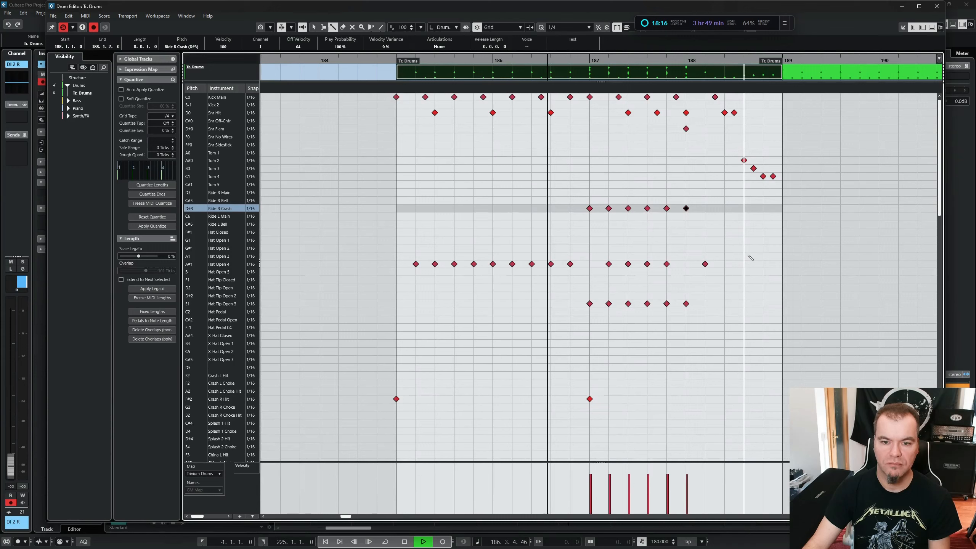
key("space")
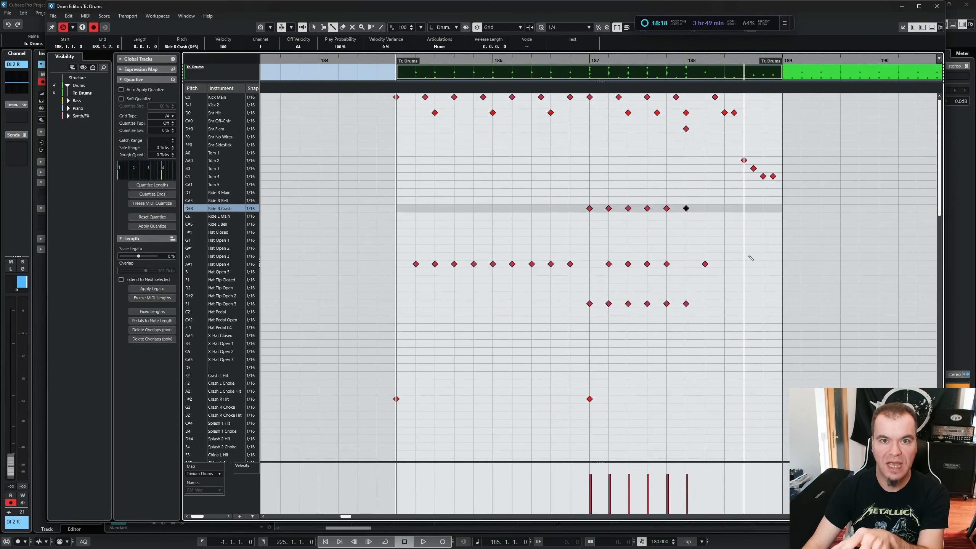
- Select the row of Ride R Crash notes from bar 187 to bar 188, play just that selection range, deselect, and close the Drum Editor
key("1")
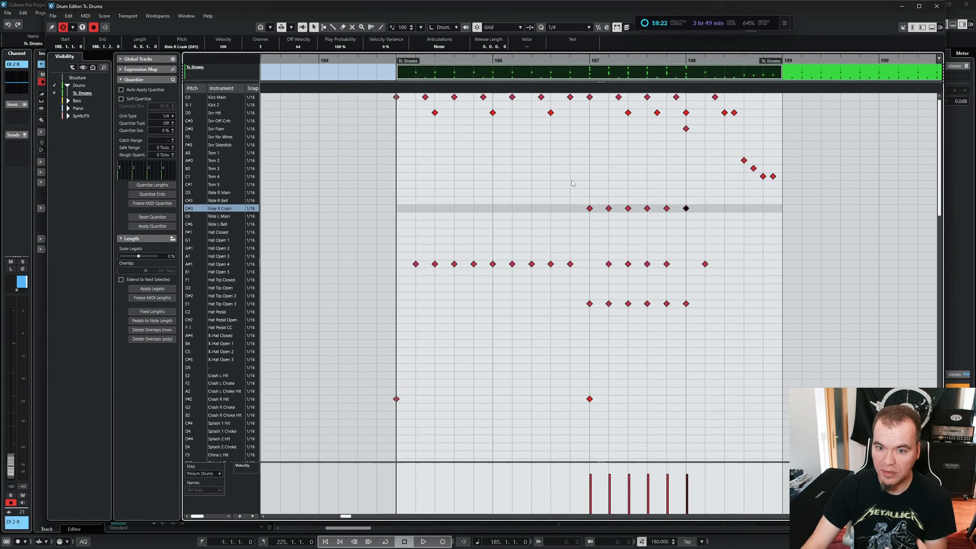
left_click_drag(573, 184, 704, 232)
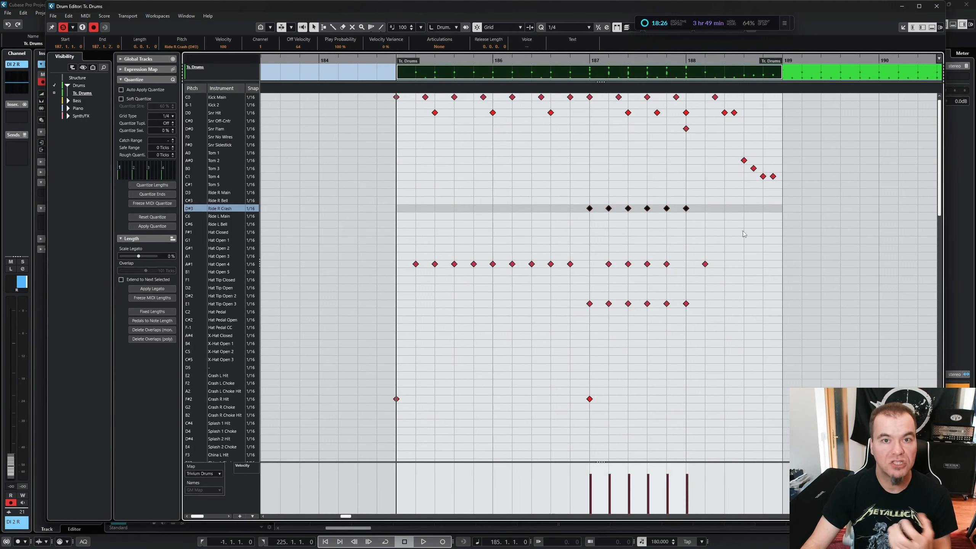
key("alt+space")
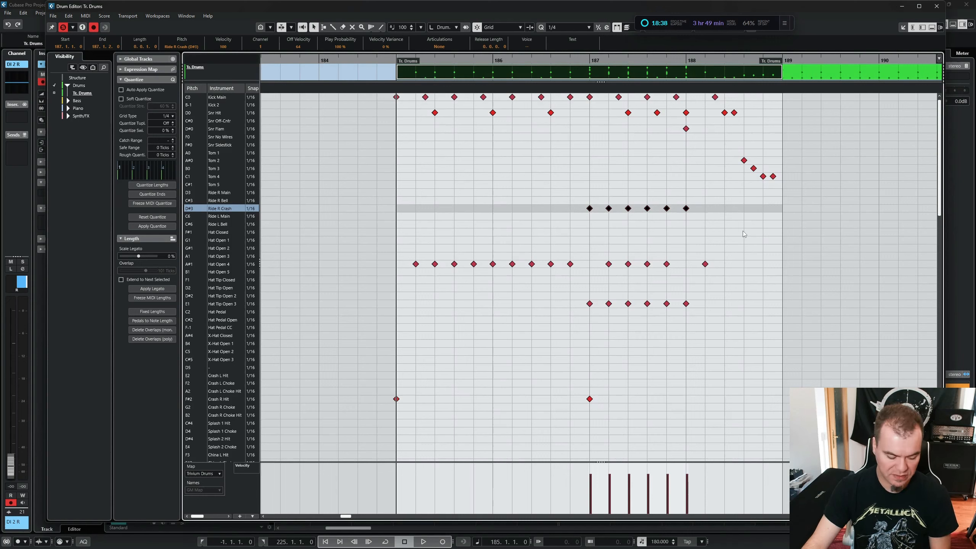
key("space")
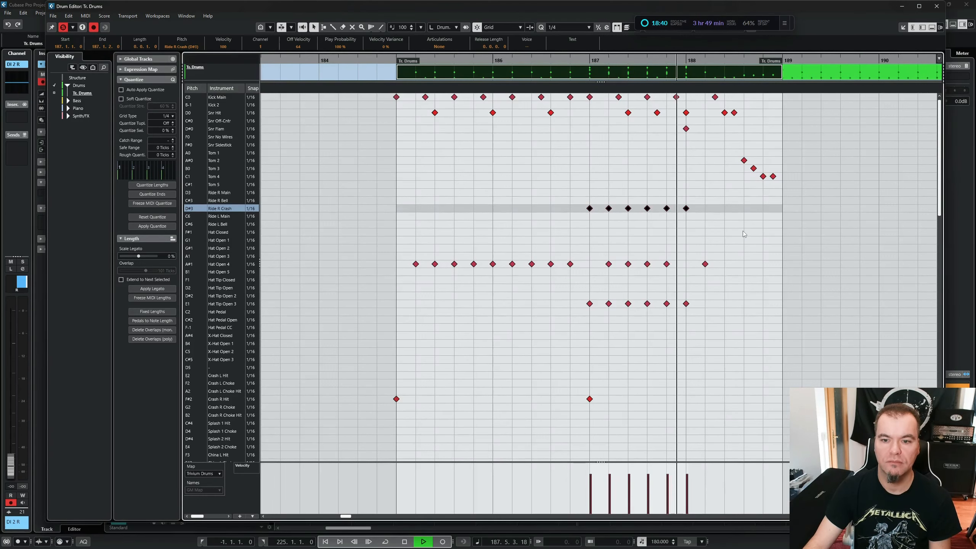
key("space")
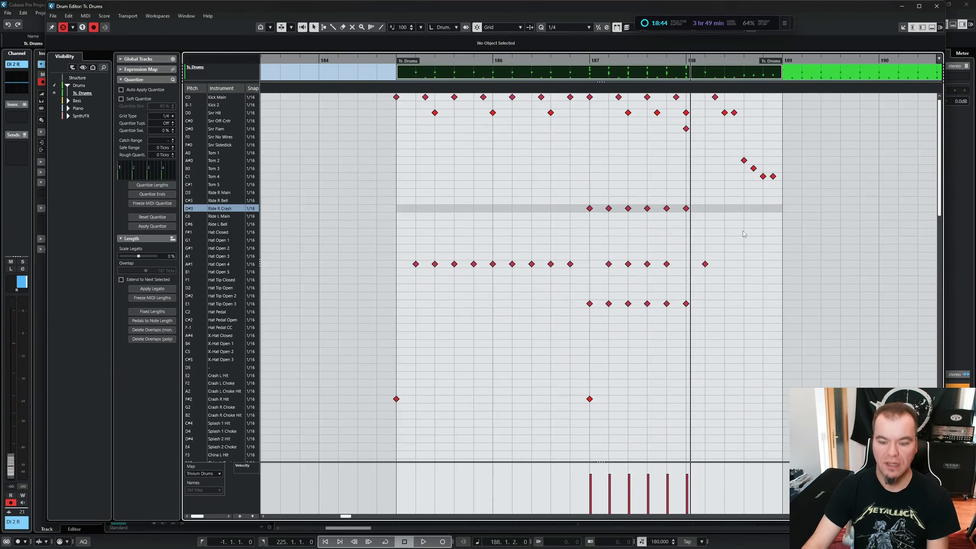
key("Escape")
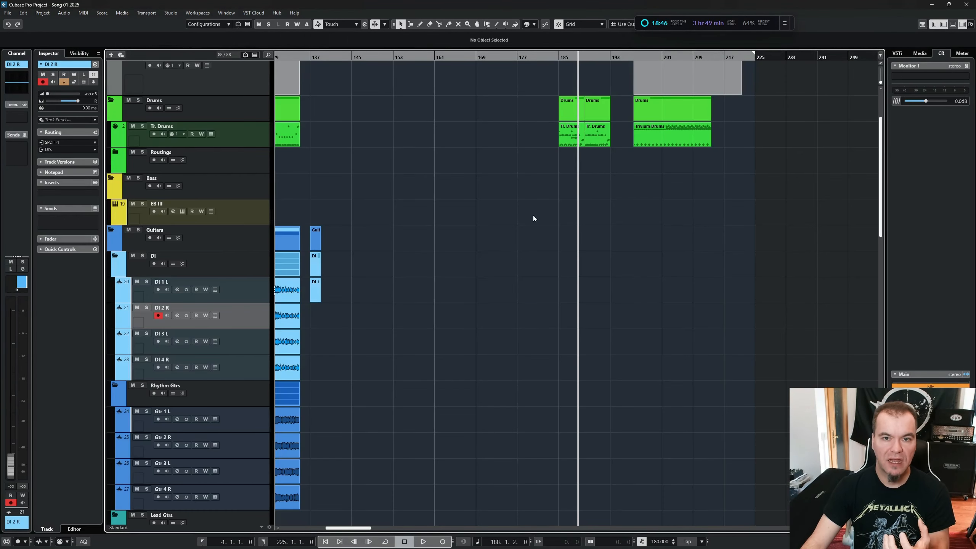